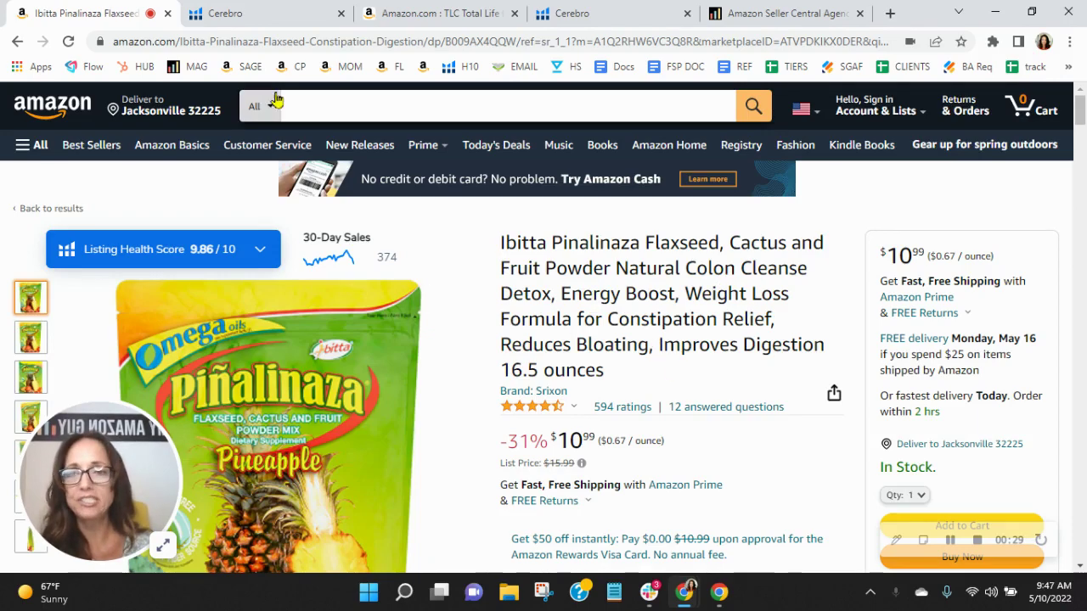
- Switch to the Cerebro results for the Ibitta Pinalinaza product and sort its keywords by search volume, highest first
click(244, 14)
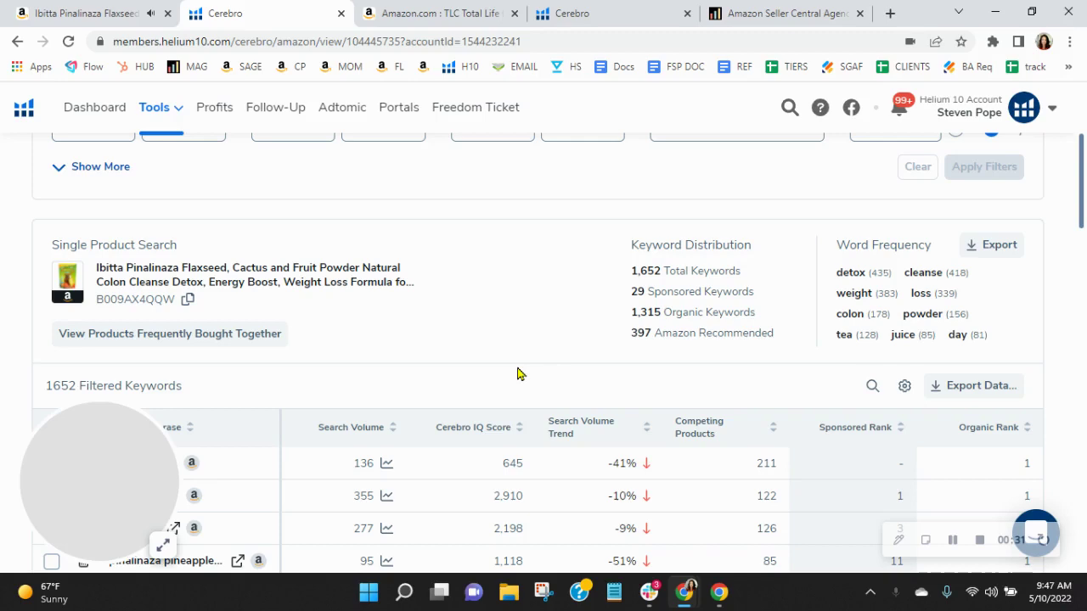
scroll(518, 369, up, 1)
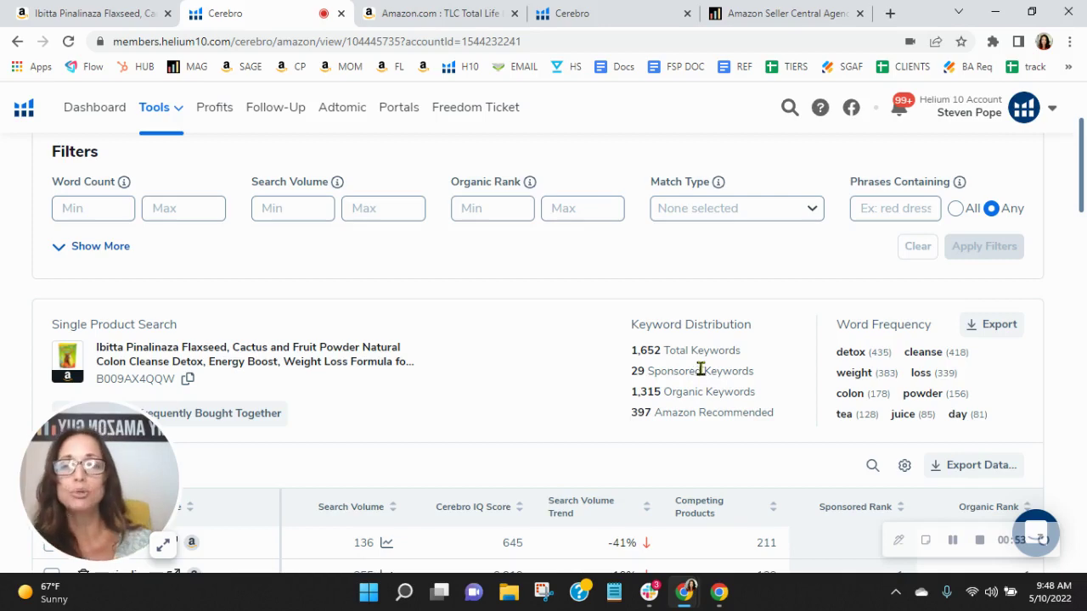
scroll(701, 369, down, 2)
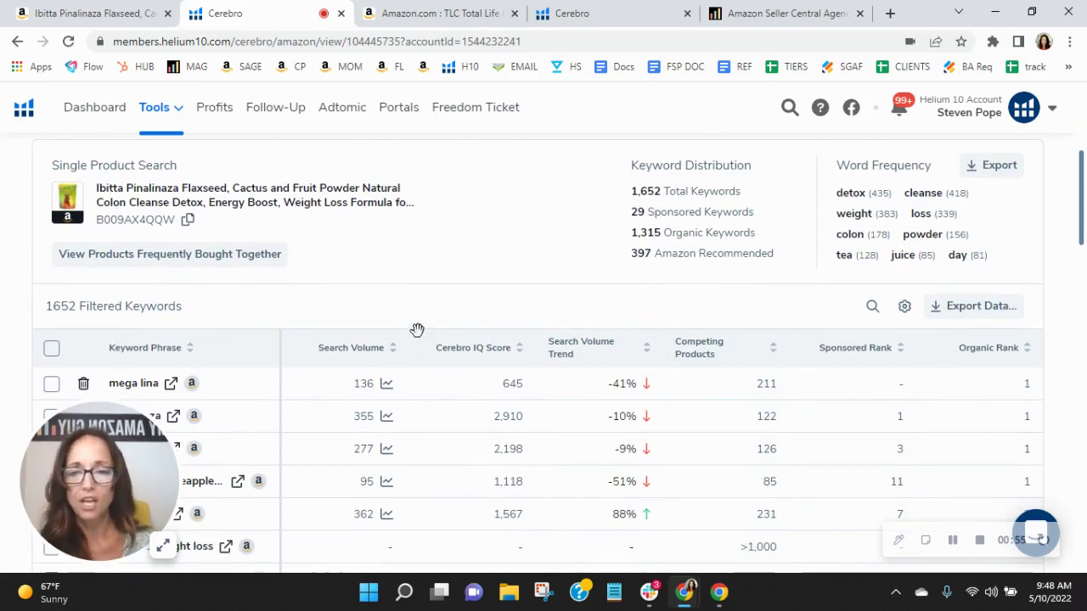
click(343, 348)
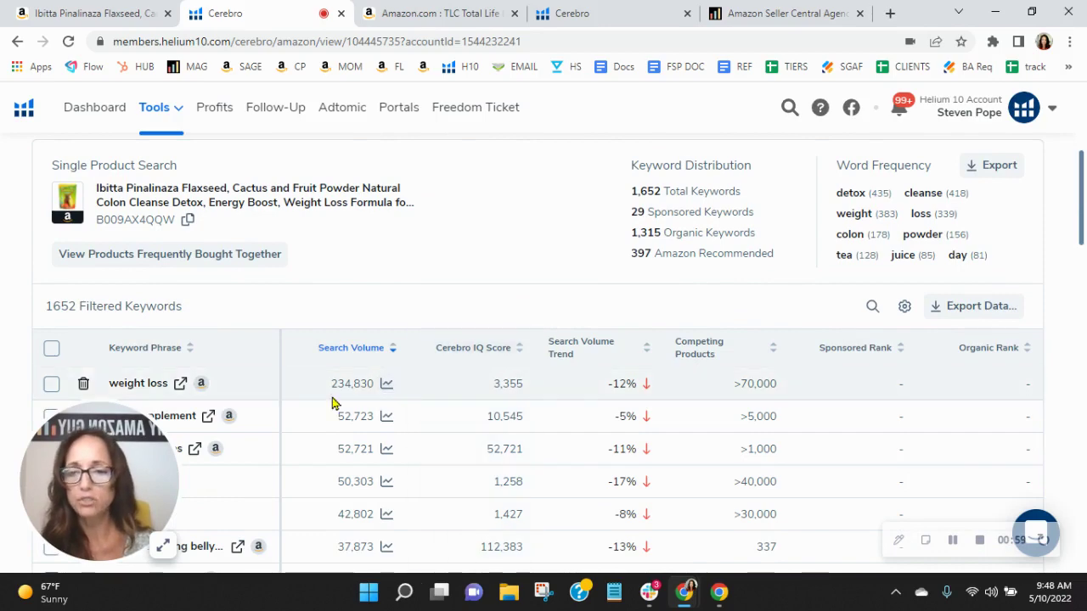
- Widen the Keyword Phrase column of the keyword table so that long phrases can be read in full
scroll(339, 356, down, 1)
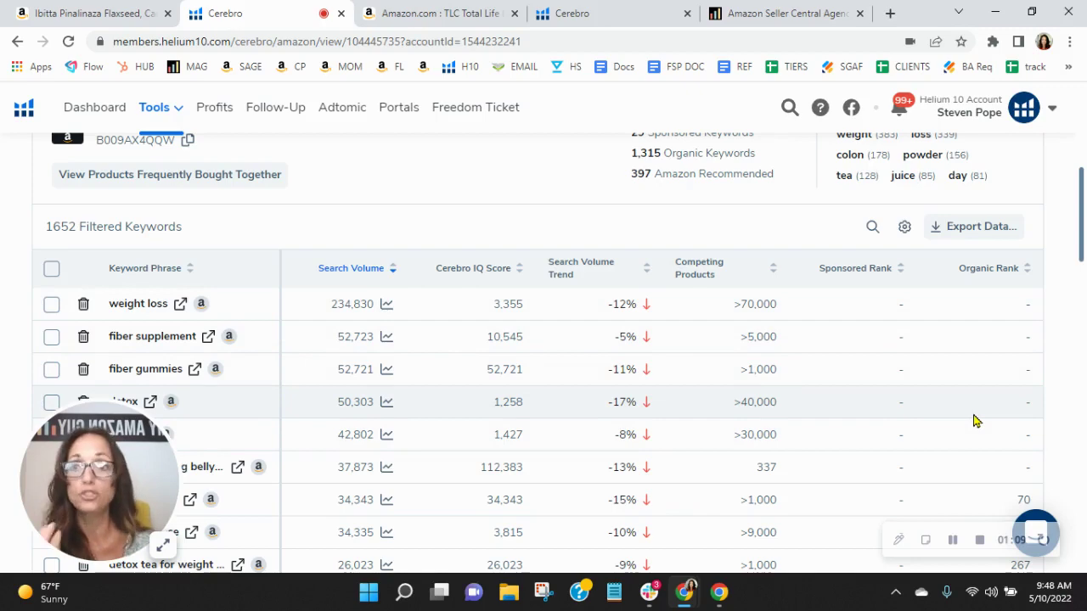
scroll(974, 421, down, 1)
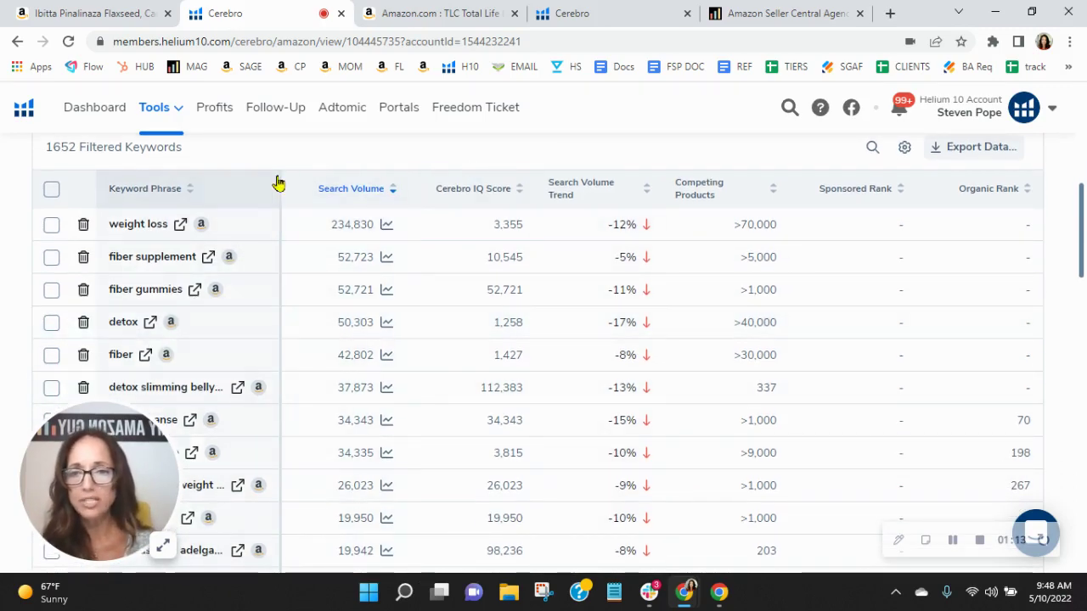
drag(296, 178, 376, 181)
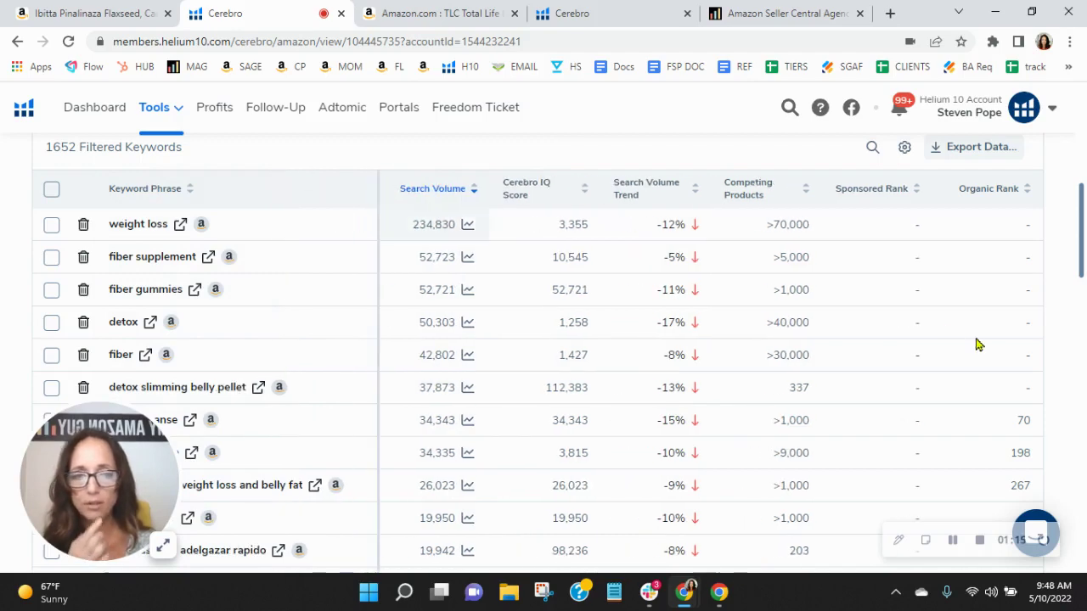
- Examine the organic and sponsored ranks of the highest-volume keywords down the first page of the table
scroll(957, 337, down, 1)
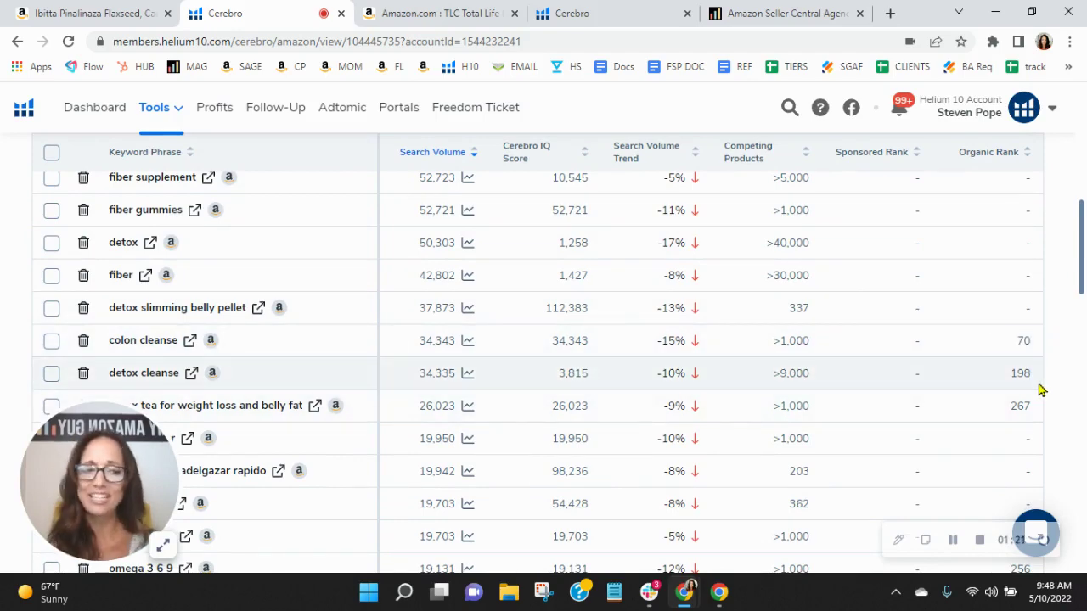
scroll(1041, 389, down, 1)
scroll(991, 365, down, 1)
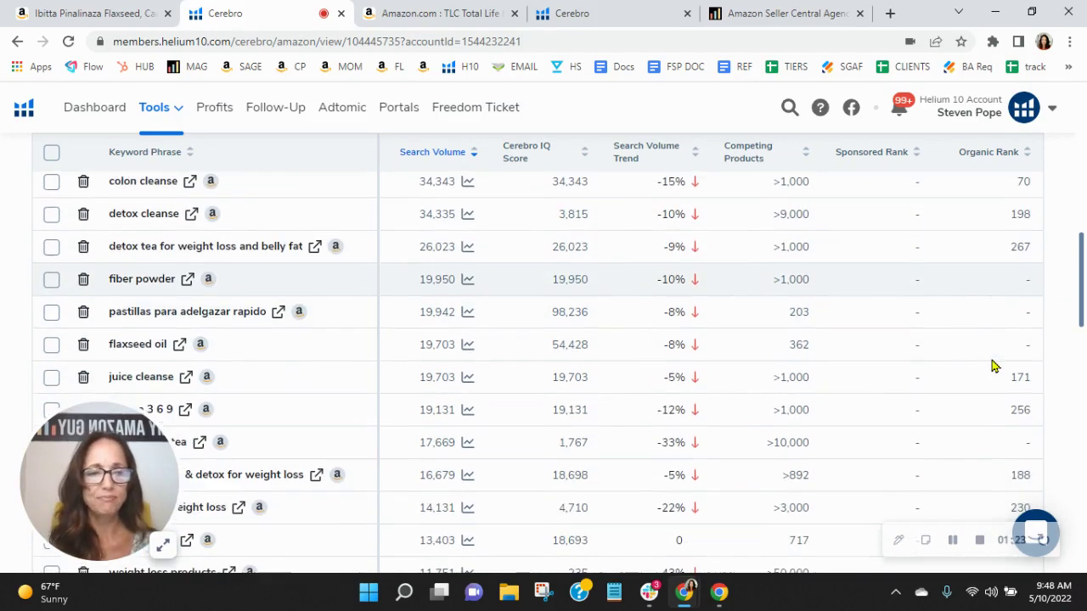
scroll(995, 365, down, 7)
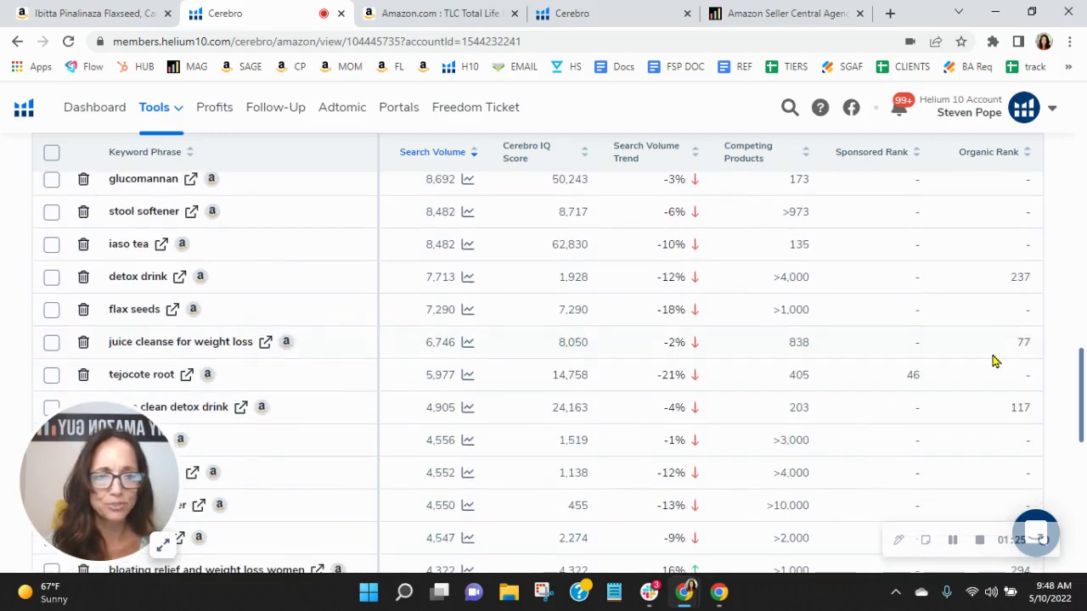
scroll(995, 361, down, 3)
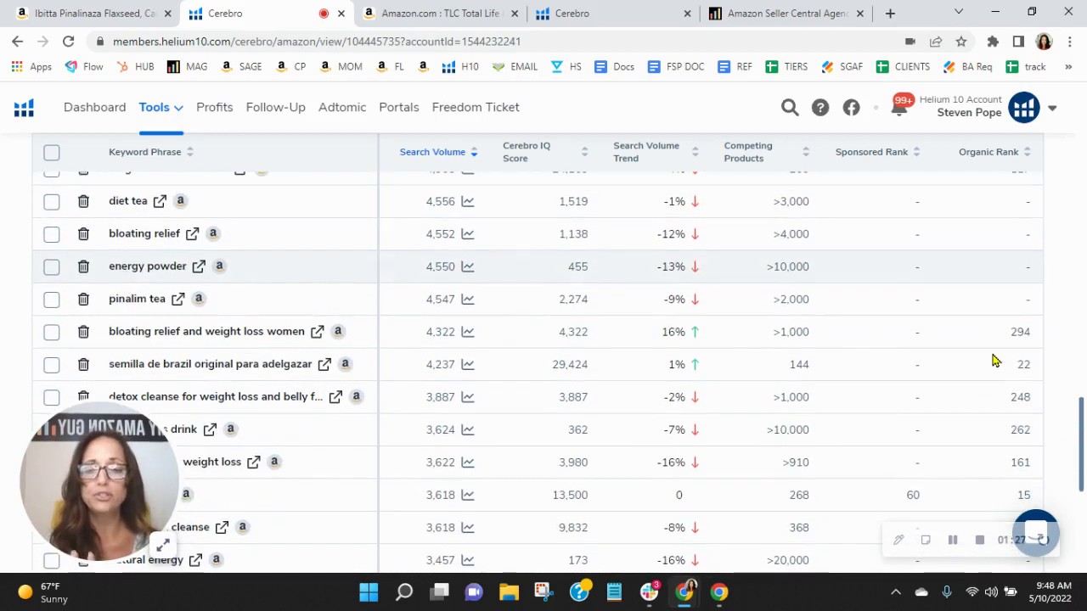
scroll(995, 361, down, 2)
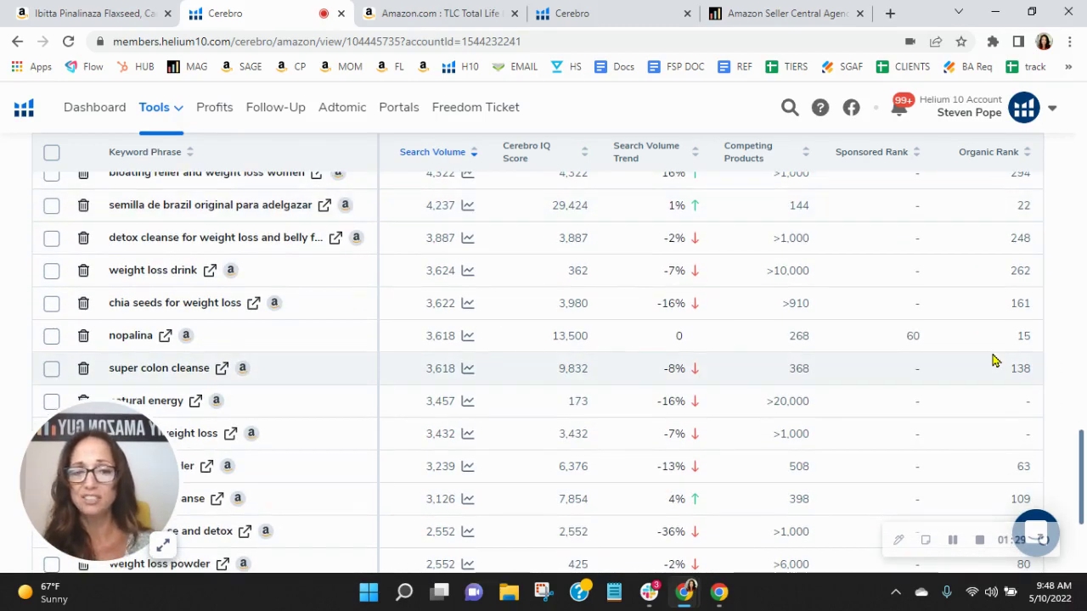
scroll(997, 462, down, 2)
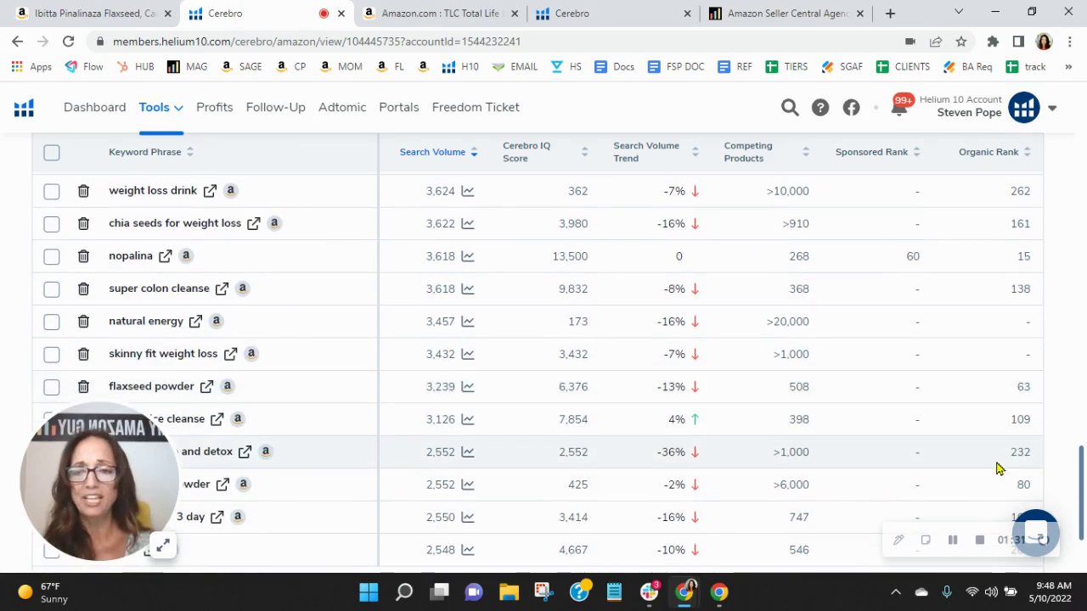
scroll(996, 462, down, 2)
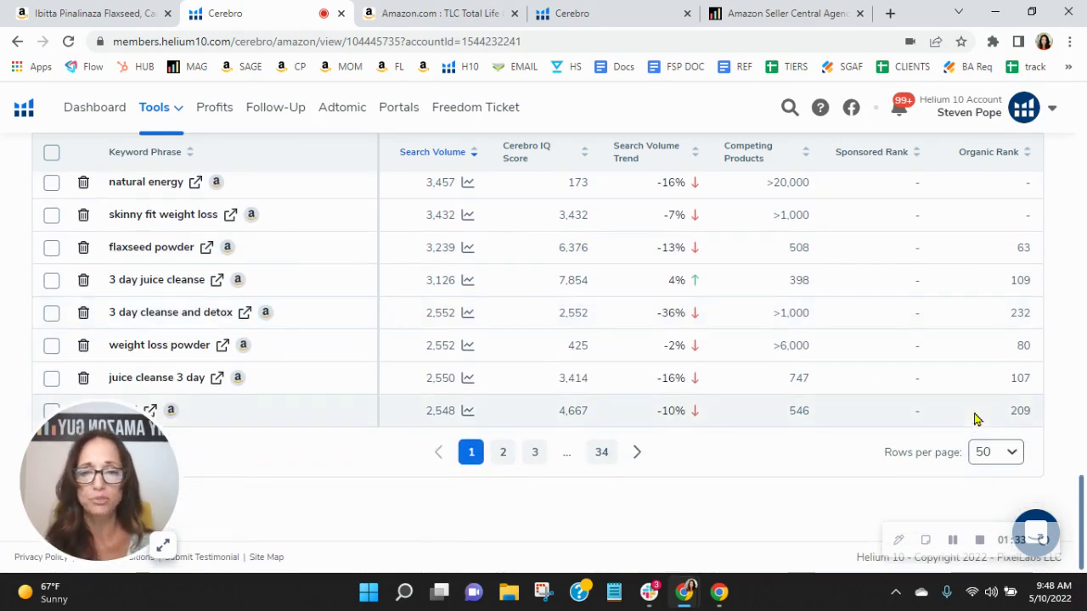
scroll(974, 416, up, 4)
scroll(975, 417, up, 4)
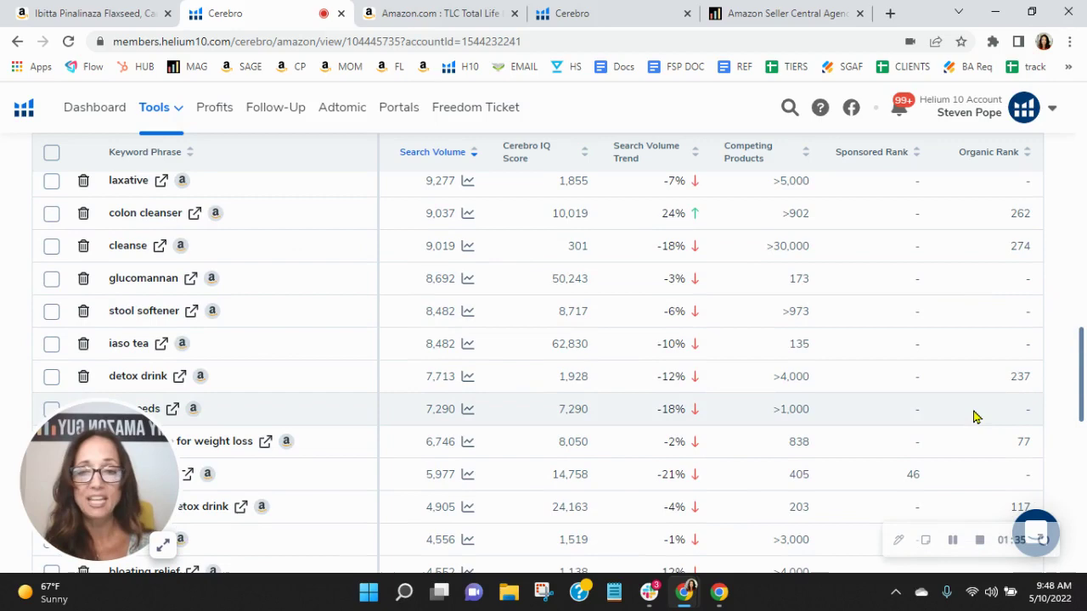
scroll(975, 417, up, 2)
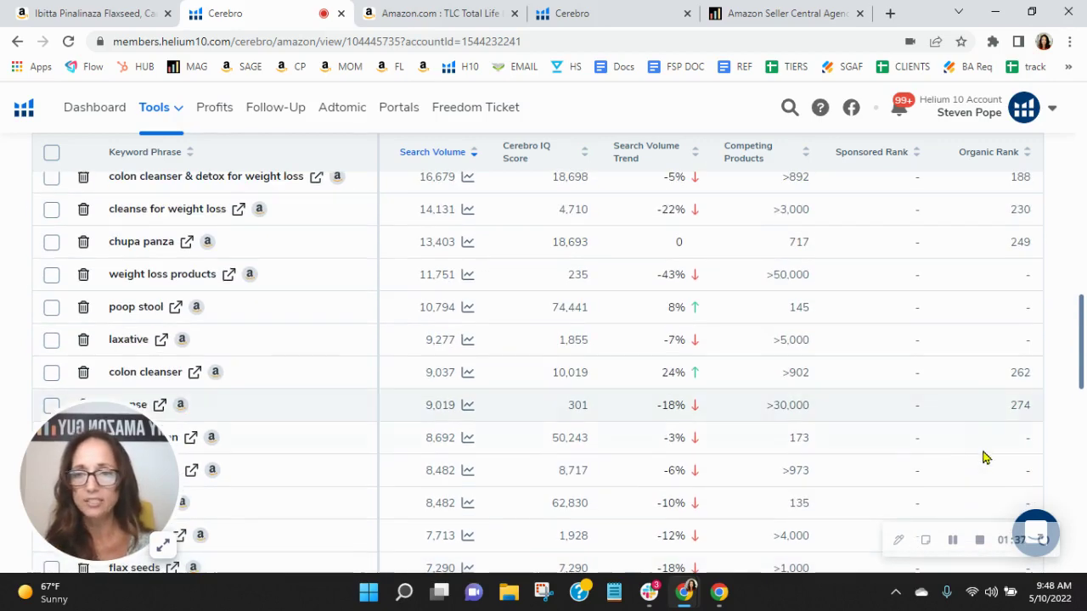
scroll(1021, 351, down, 1)
scroll(994, 365, up, 2)
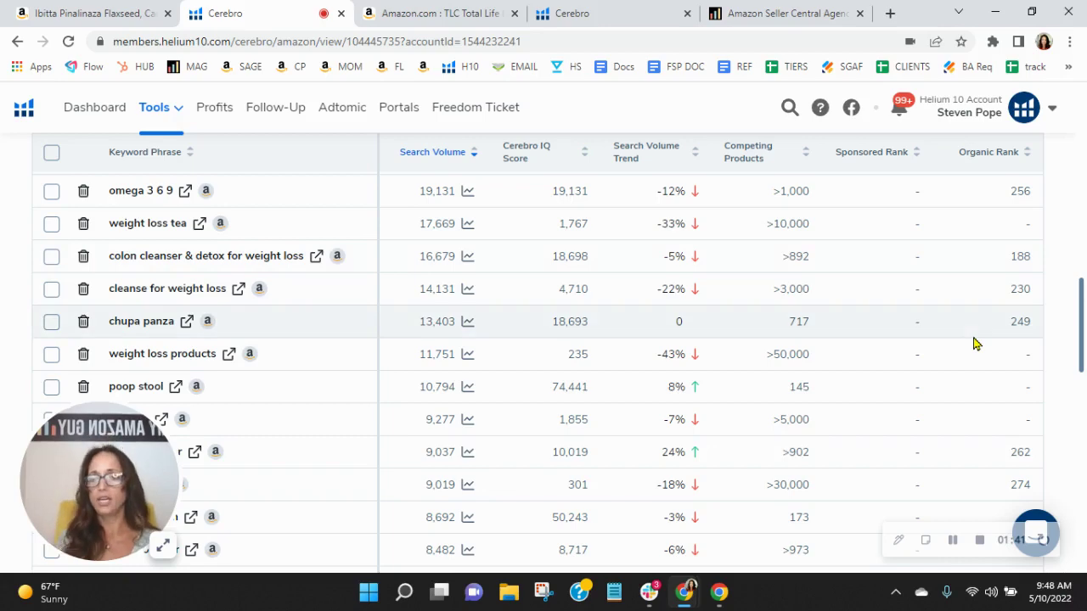
scroll(980, 351, up, 2)
scroll(978, 350, down, 2)
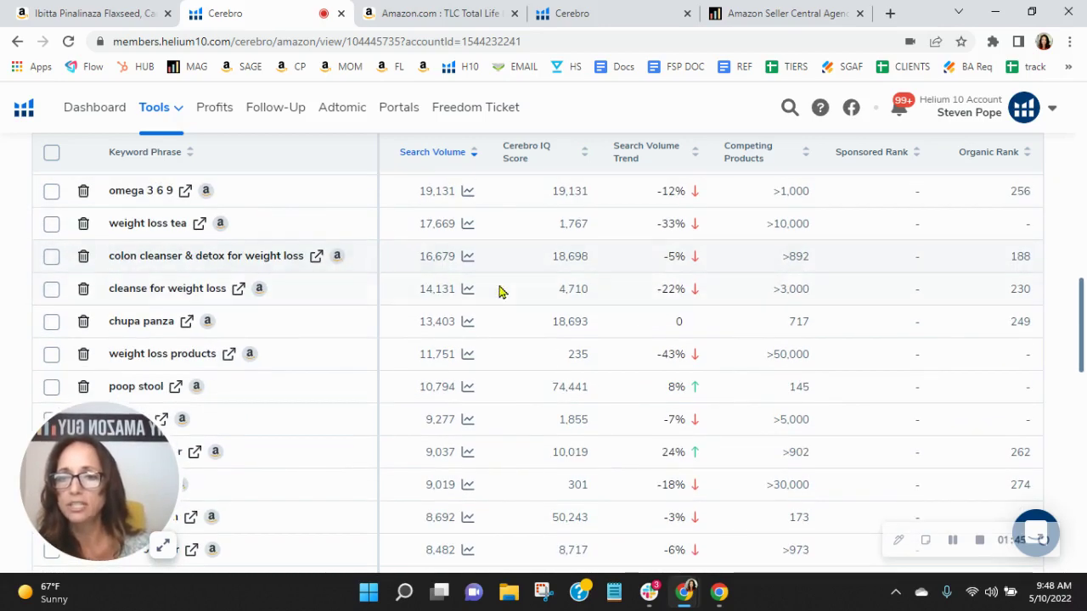
- Check the Ibitta product listing and open the Amazon search results for the keyword "colon cleanser" from the keyword table
click(44, 8)
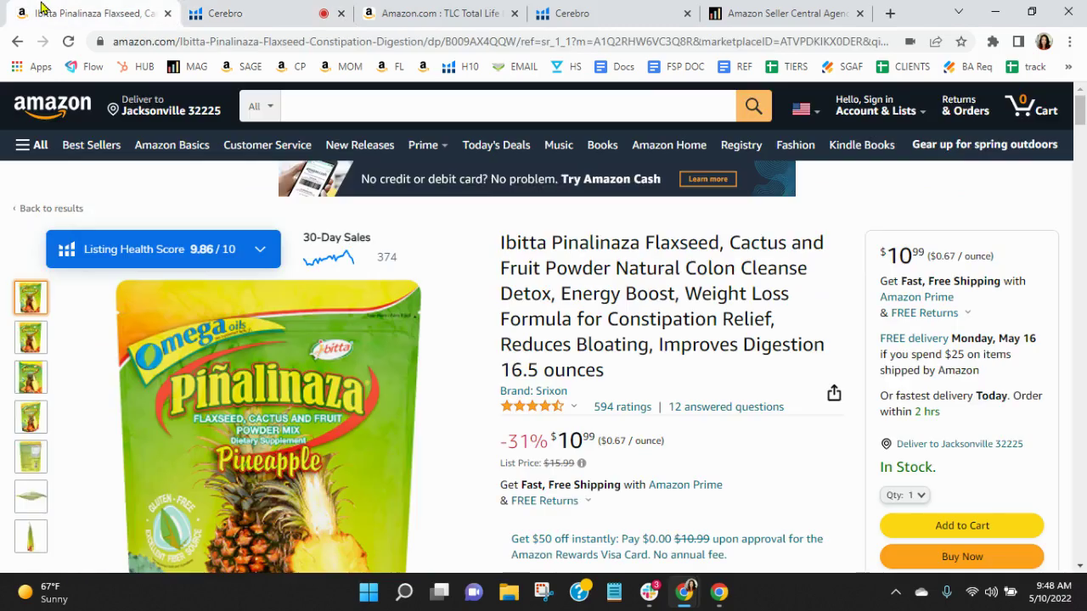
click(229, 12)
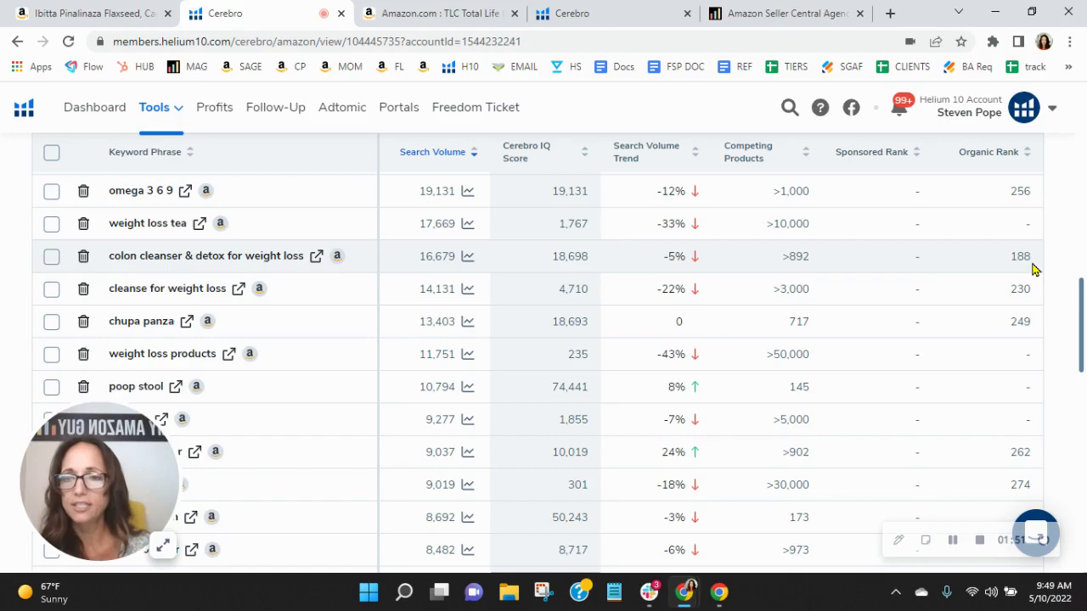
click(317, 259)
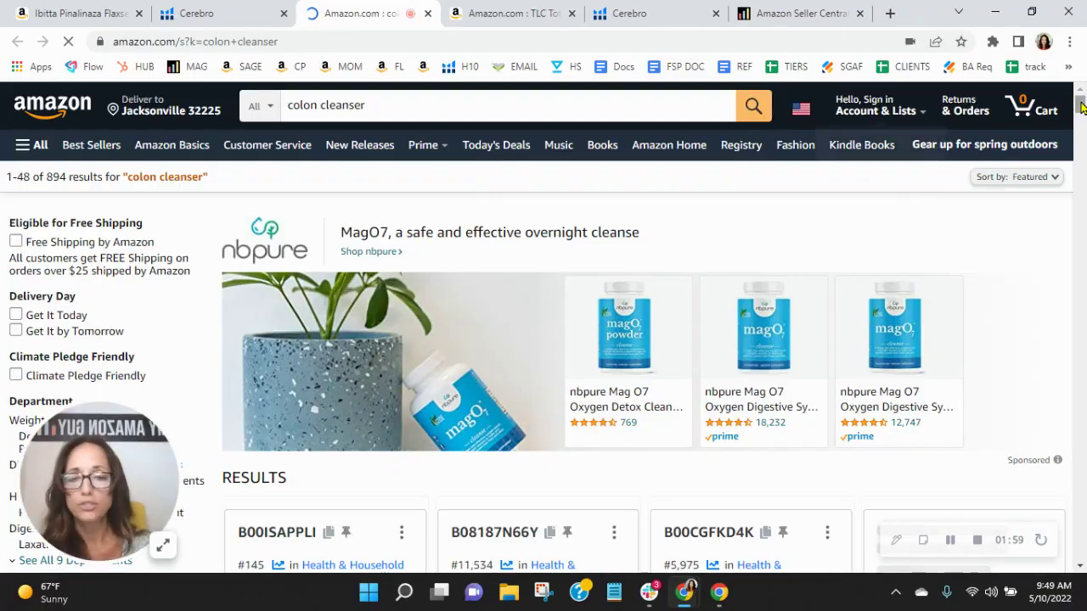
mouse_move(1081, 106)
mouse_down()
mouse_move(1080, 202)
mouse_move(1080, 100)
mouse_up()
- Run Helium 10's Xray product research on the Amazon search results for "colon cleanser"
click(217, 10)
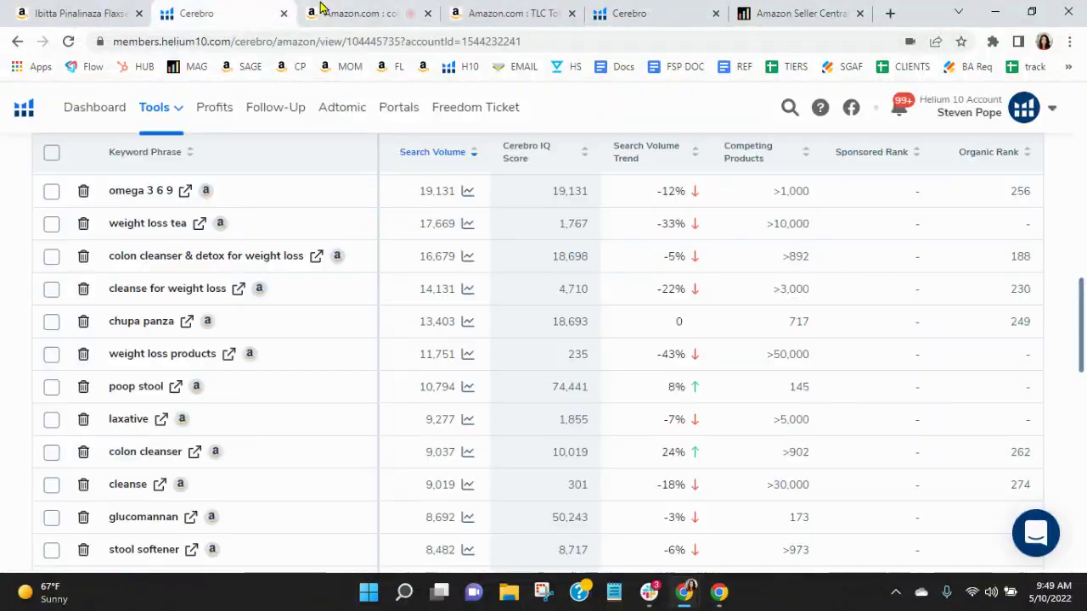
click(361, 12)
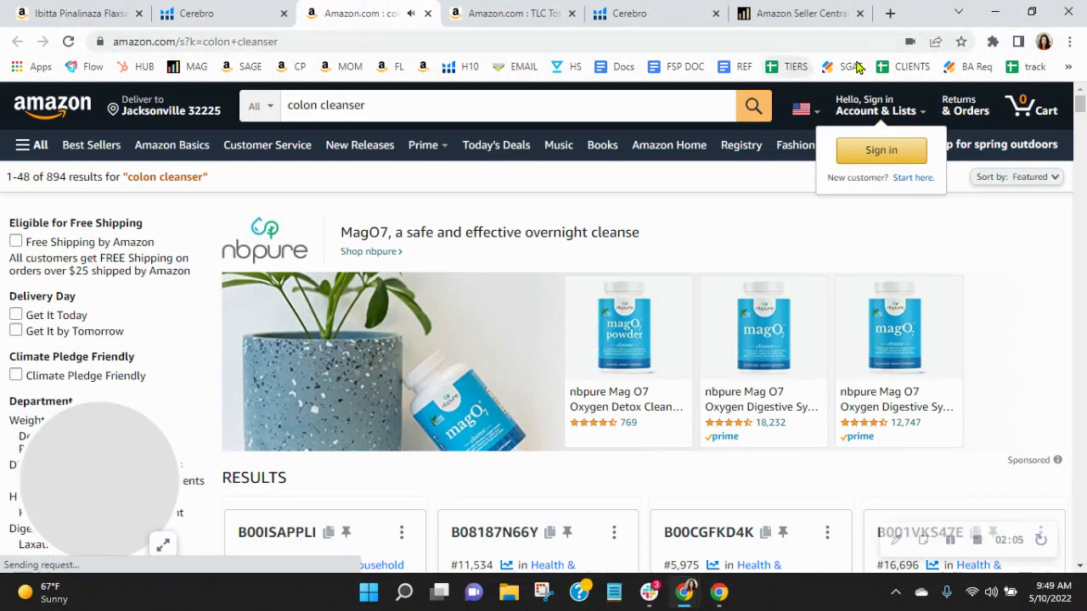
click(992, 41)
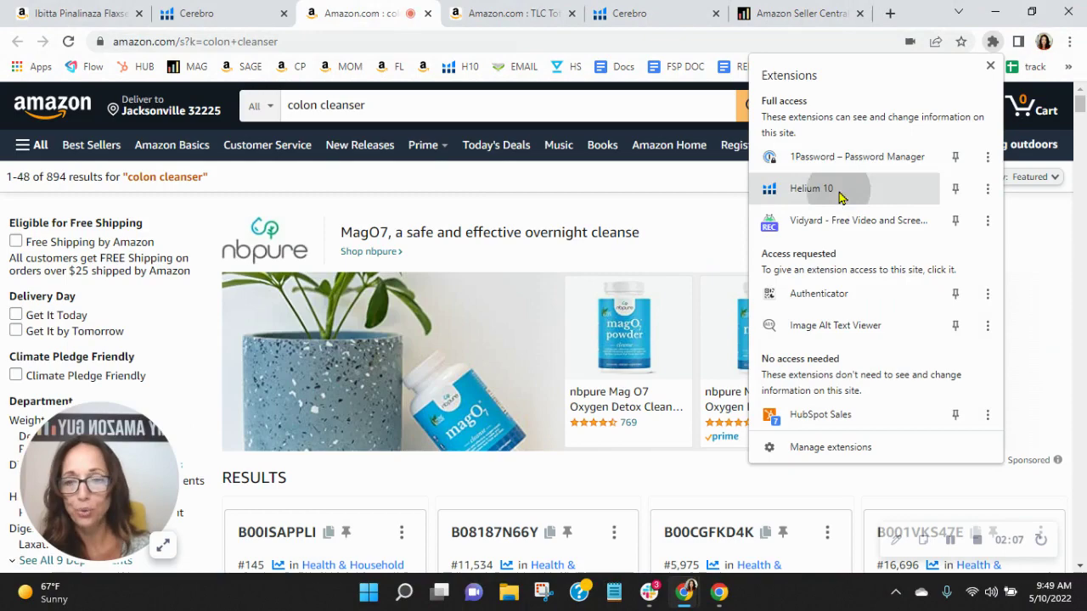
click(836, 189)
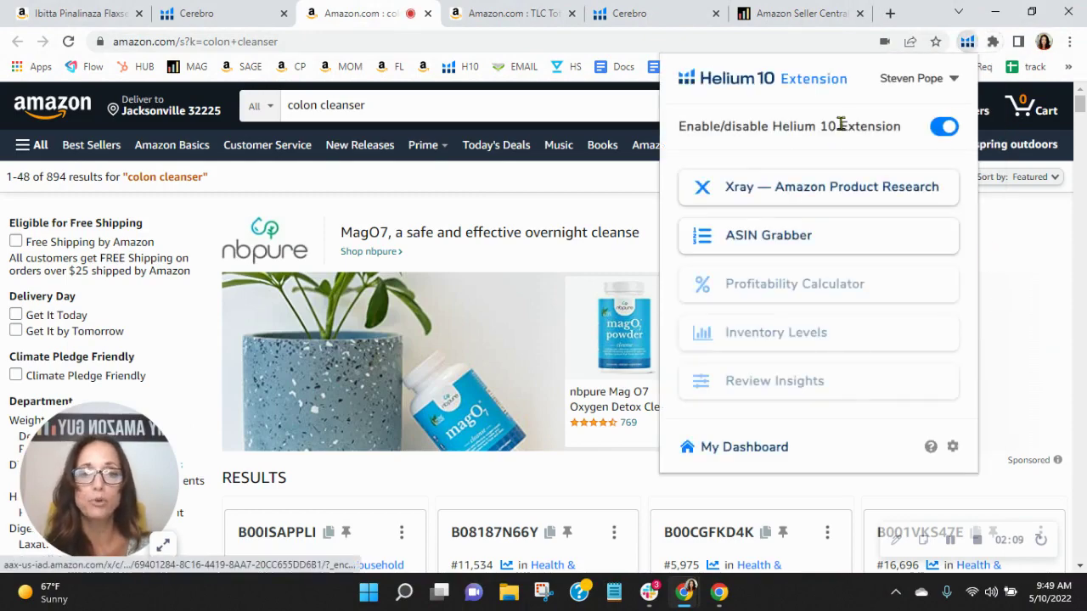
click(766, 188)
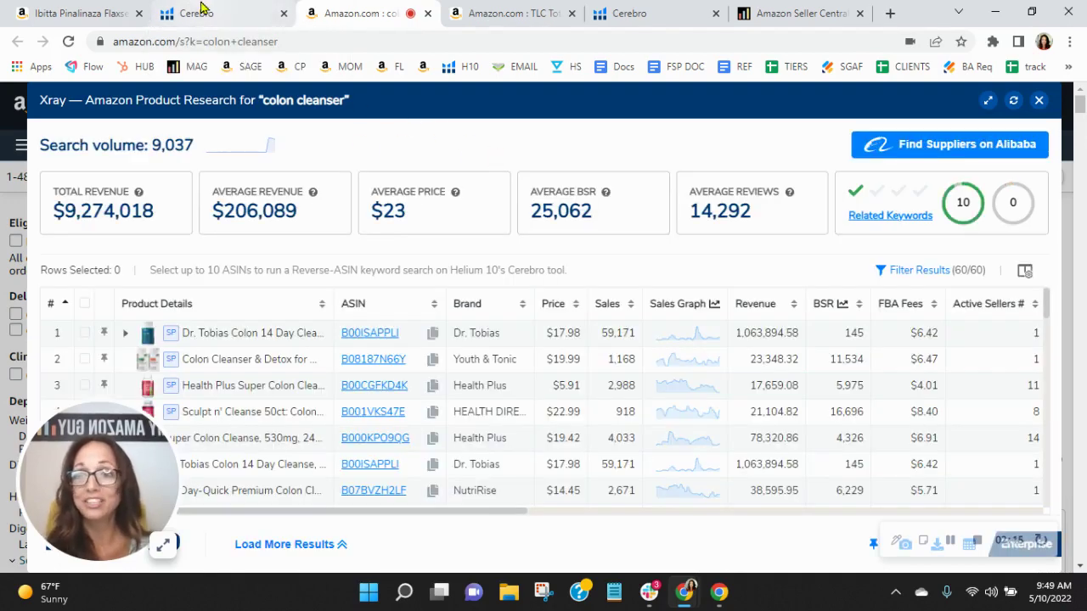
- Compare the product's organic rank for colon cleanser keywords in Cerebro with the revenue figures in the Xray report
click(272, 26)
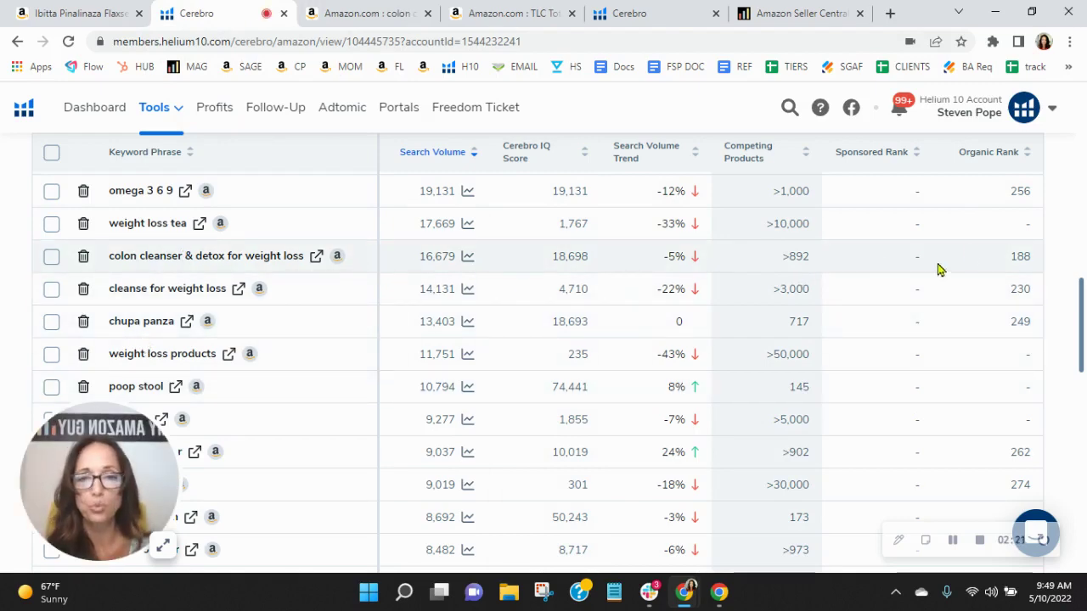
scroll(529, 359, up, 1)
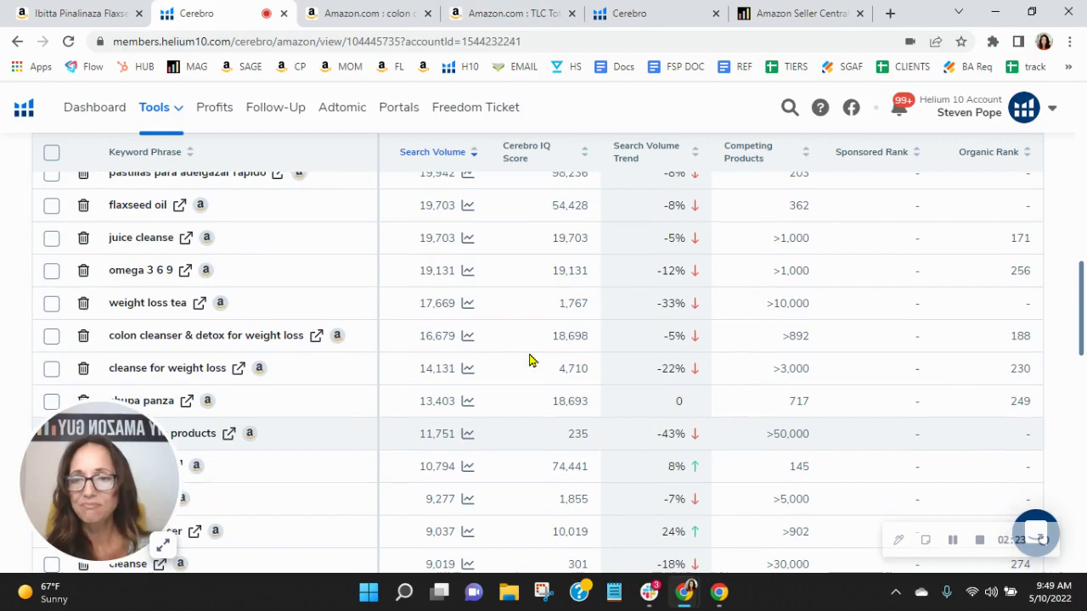
click(509, 12)
click(338, 12)
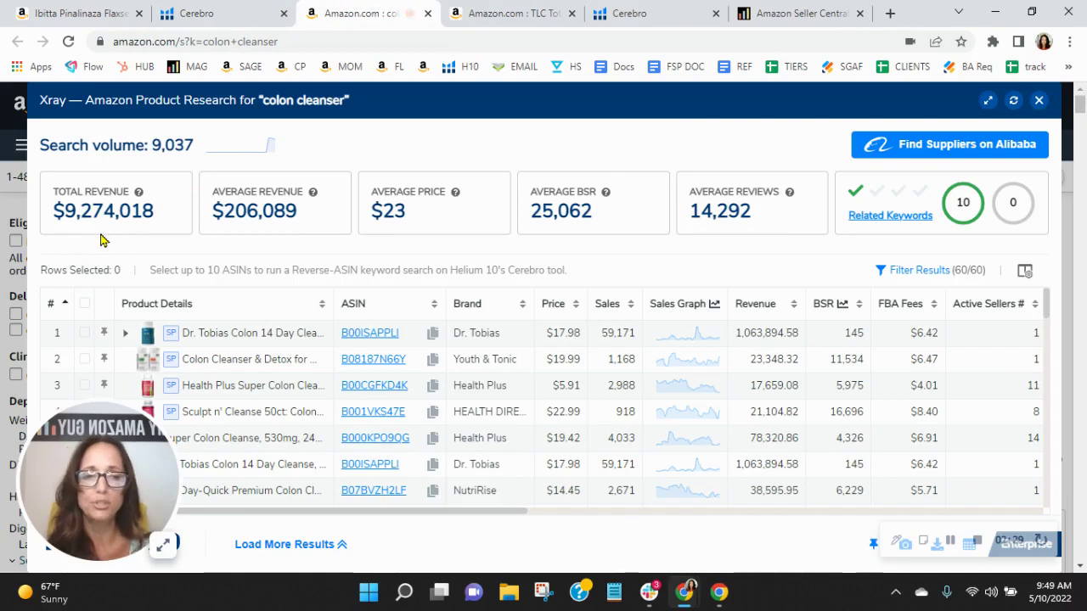
click(213, 14)
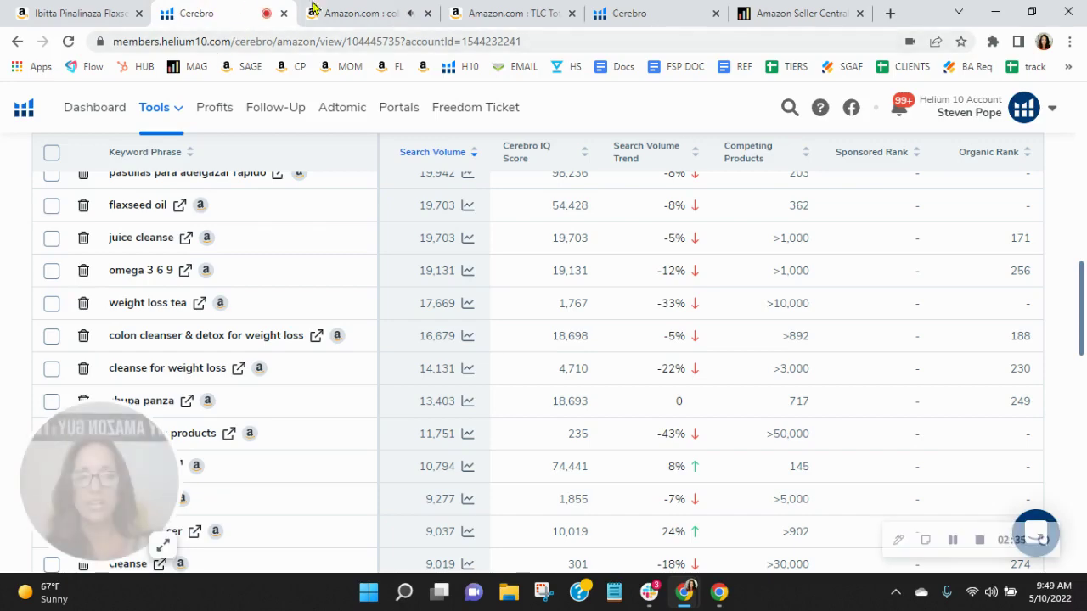
click(339, 13)
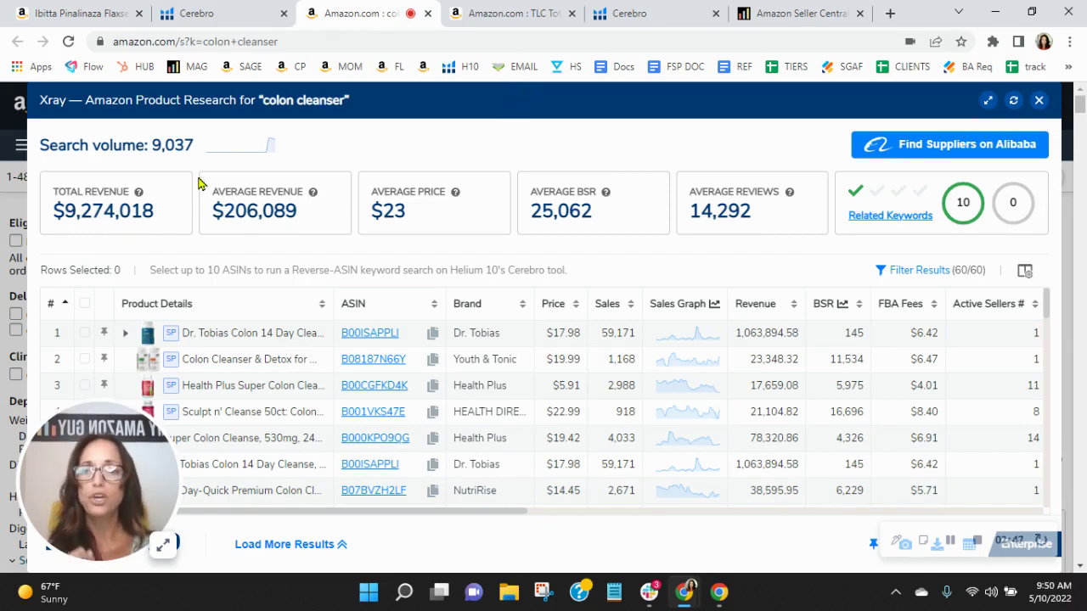
- View the TLC IASO detox tea listing and highlight the Sponsored Keywords count in its Cerebro keyword distribution
click(507, 11)
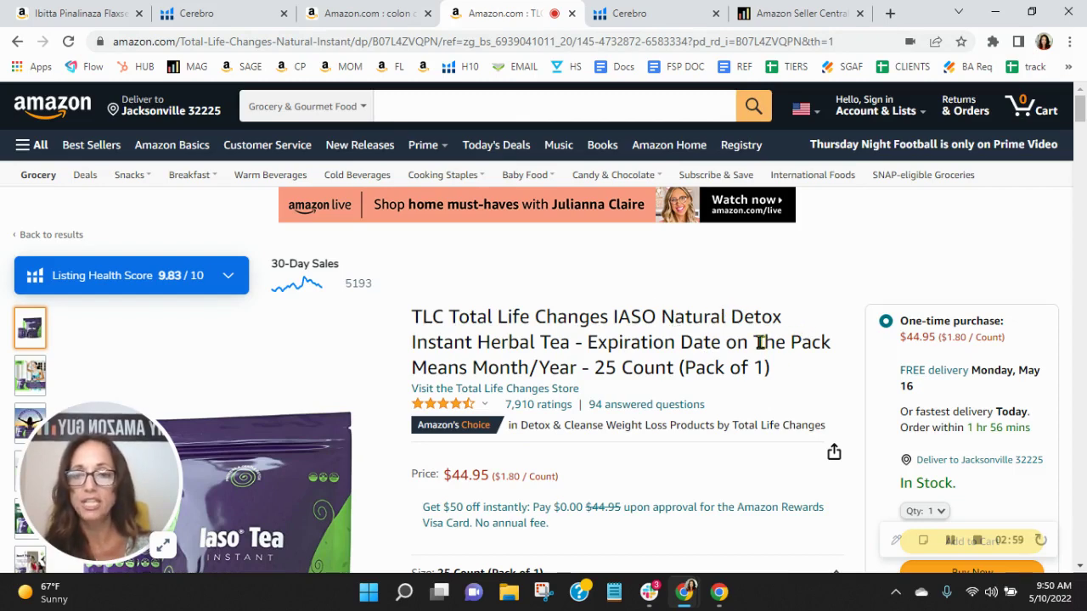
click(648, 11)
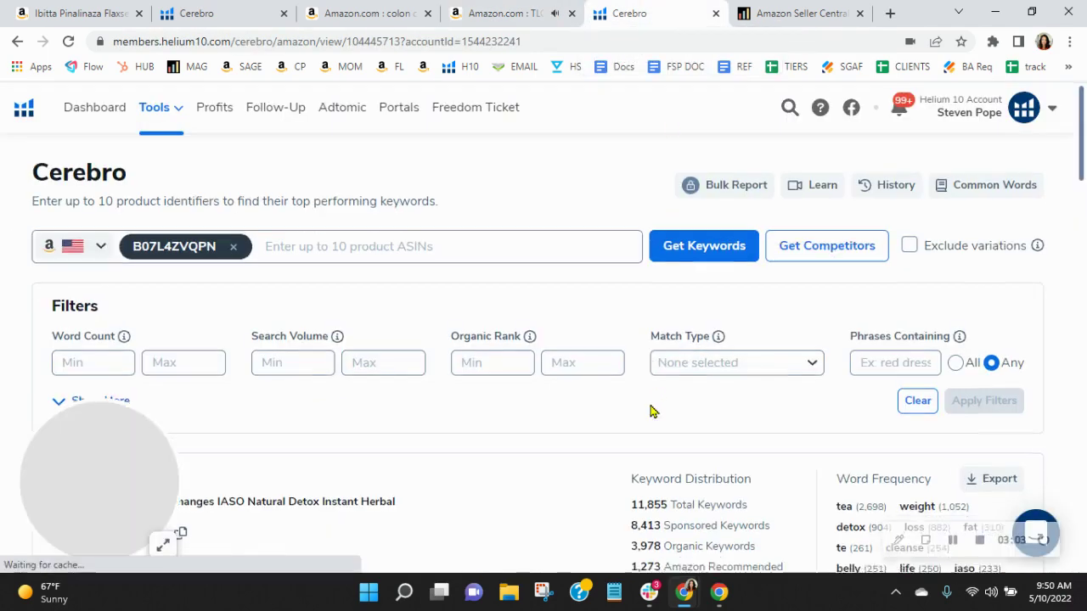
scroll(478, 369, down, 2)
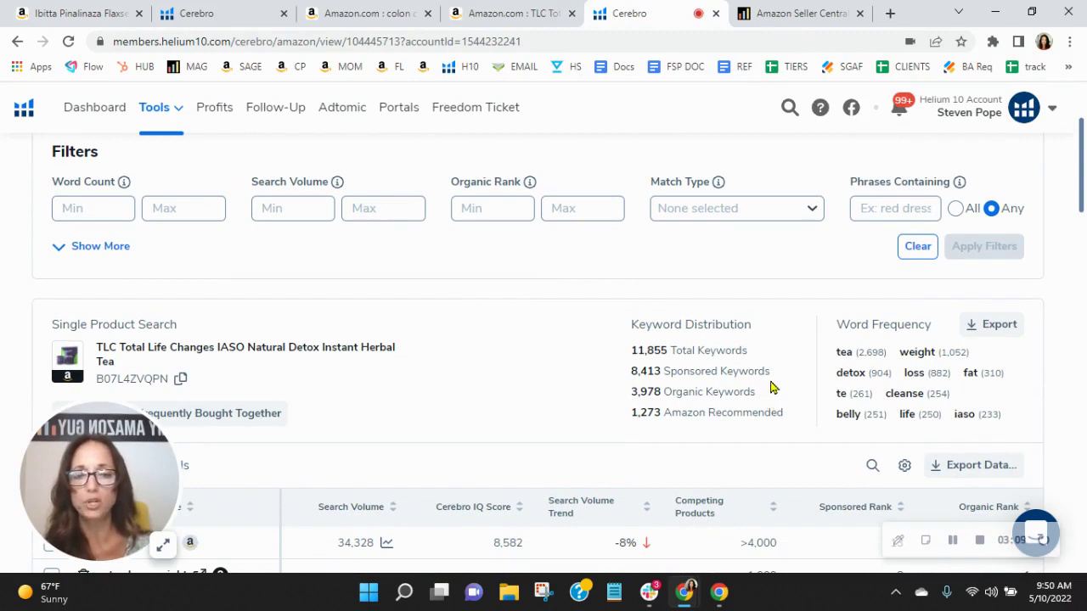
drag(769, 371, 630, 378)
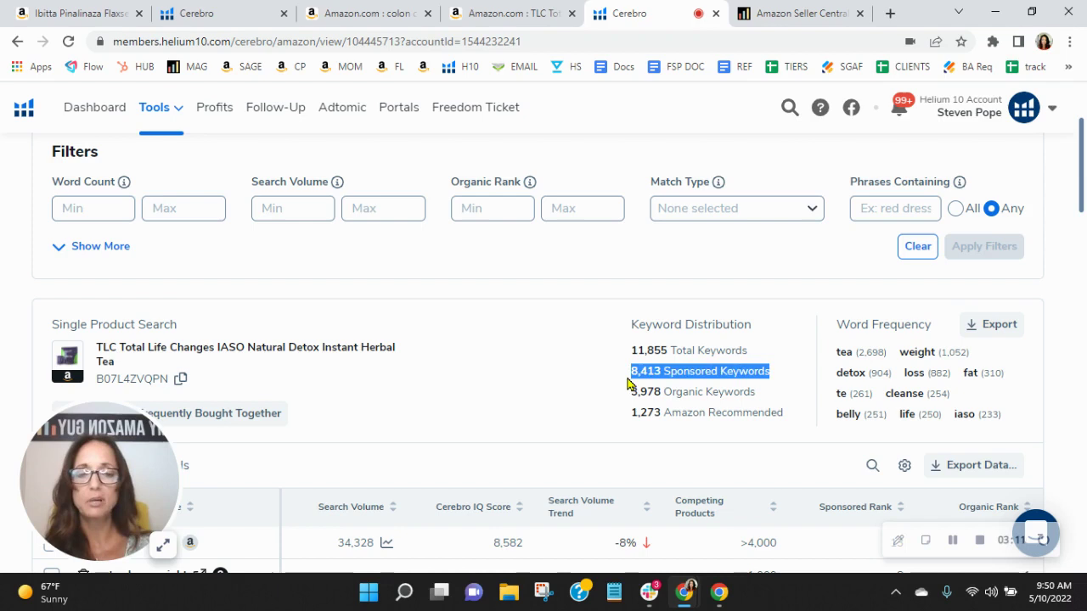
- Highlight the detox tea's Organic Keywords count in Cerebro, and compare its Amazon listing with the Ibitta flaxseed powder listing
drag(765, 396, 623, 391)
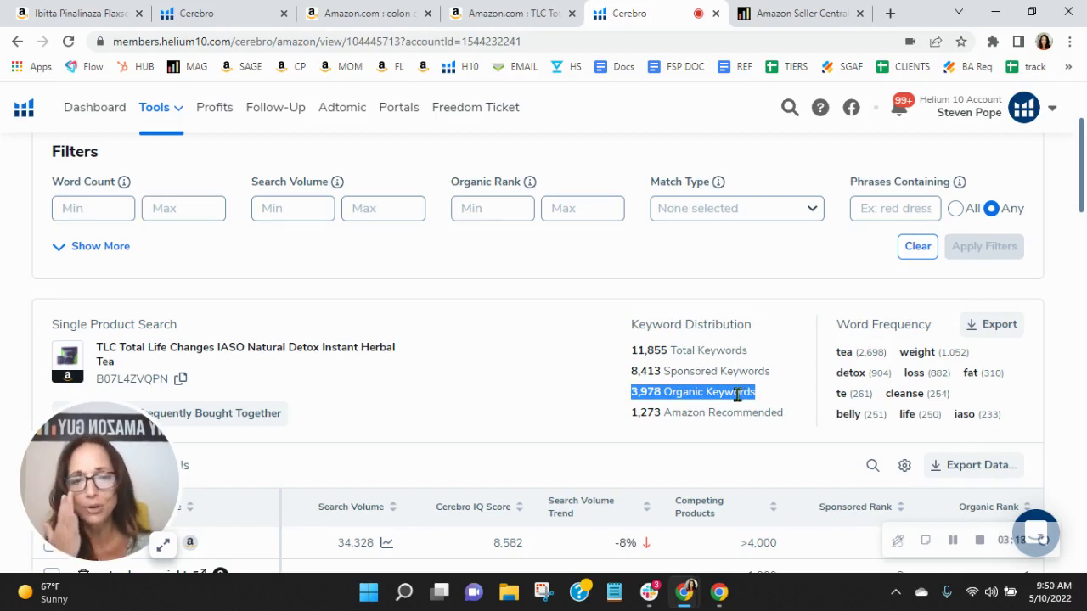
click(509, 13)
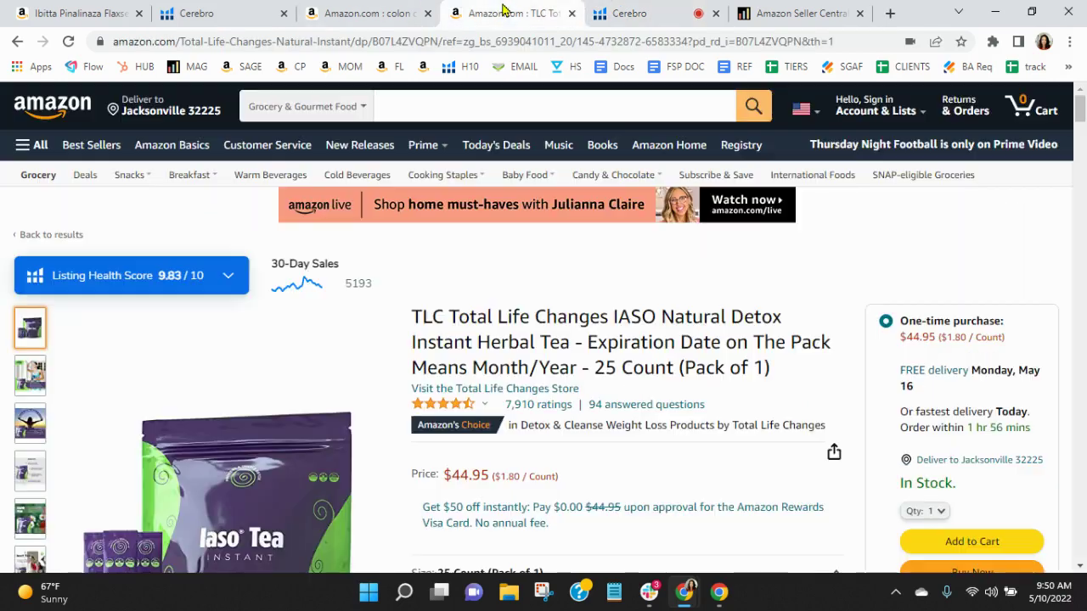
click(12, 10)
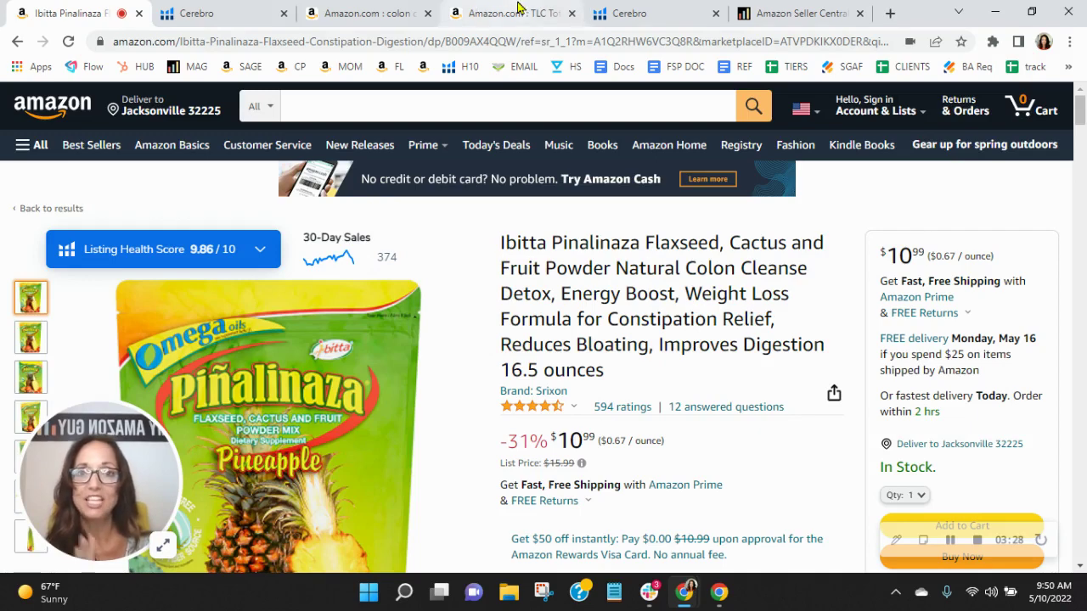
click(520, 12)
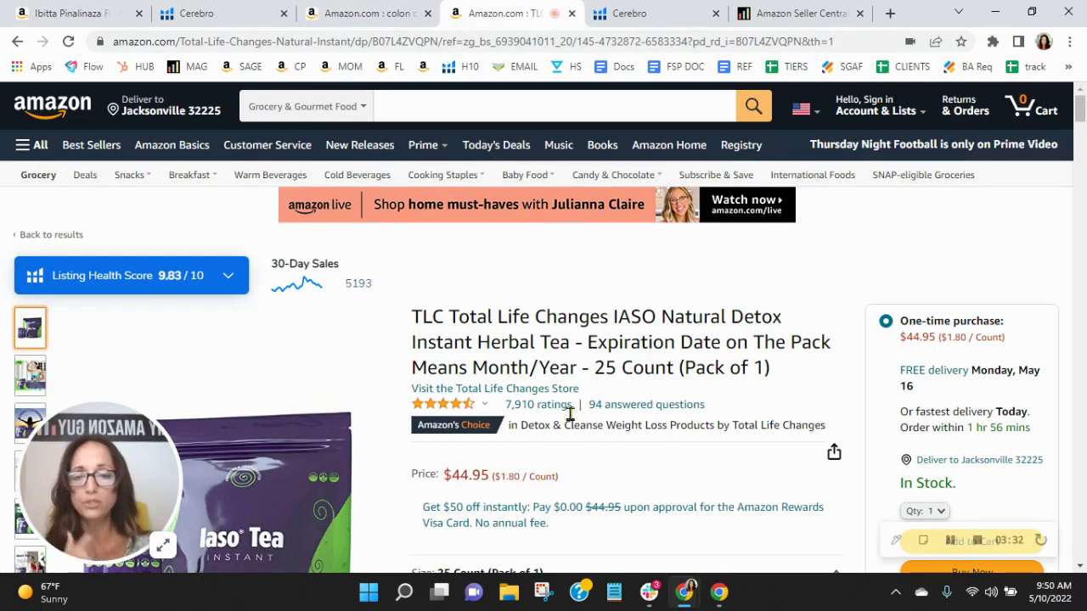
- Filter the Ibitta product's Cerebro keywords to an organic rank between 20 and 50
click(193, 12)
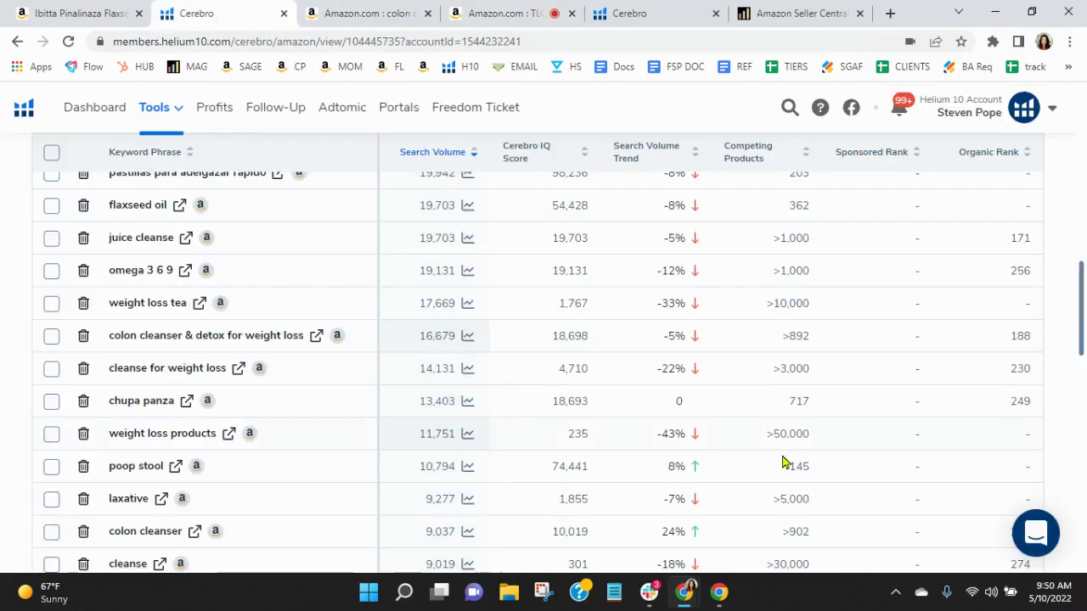
scroll(786, 463, up, 5)
scroll(764, 462, up, 2)
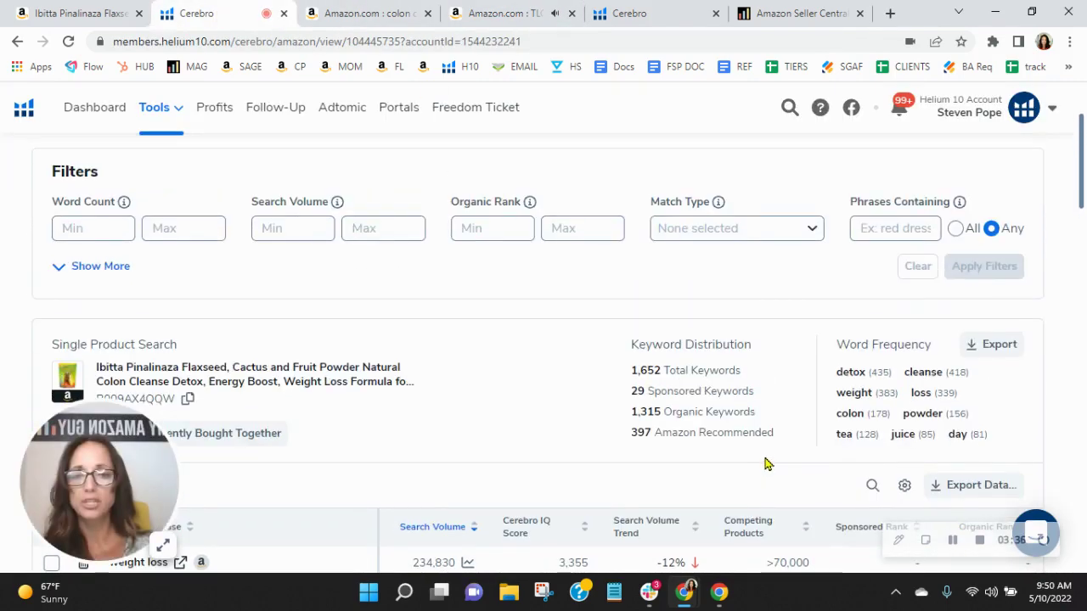
scroll(492, 412, up, 1)
click(502, 308)
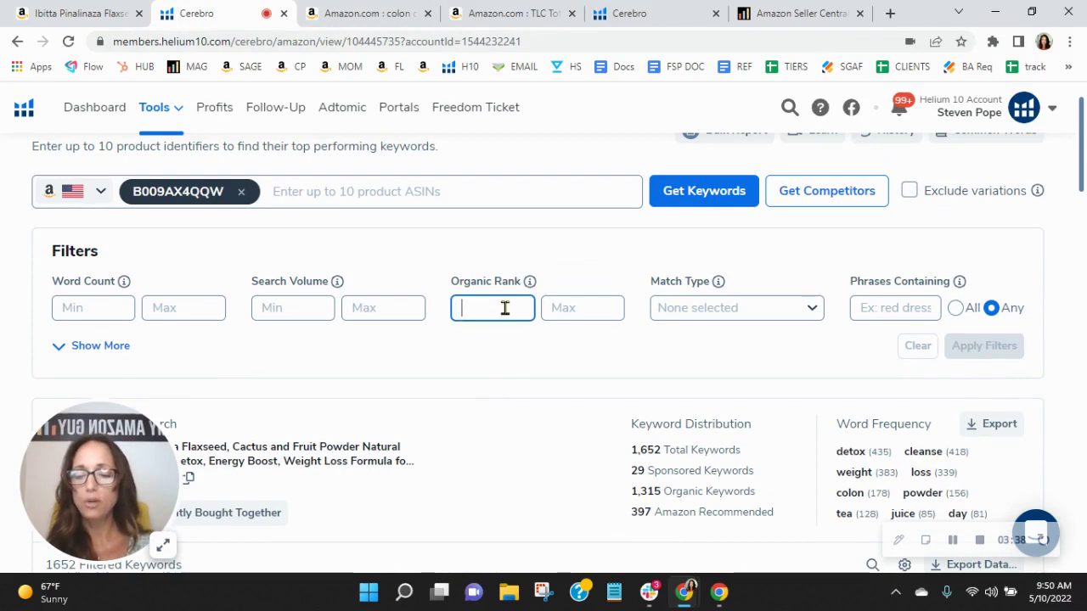
text(20)
click(585, 306)
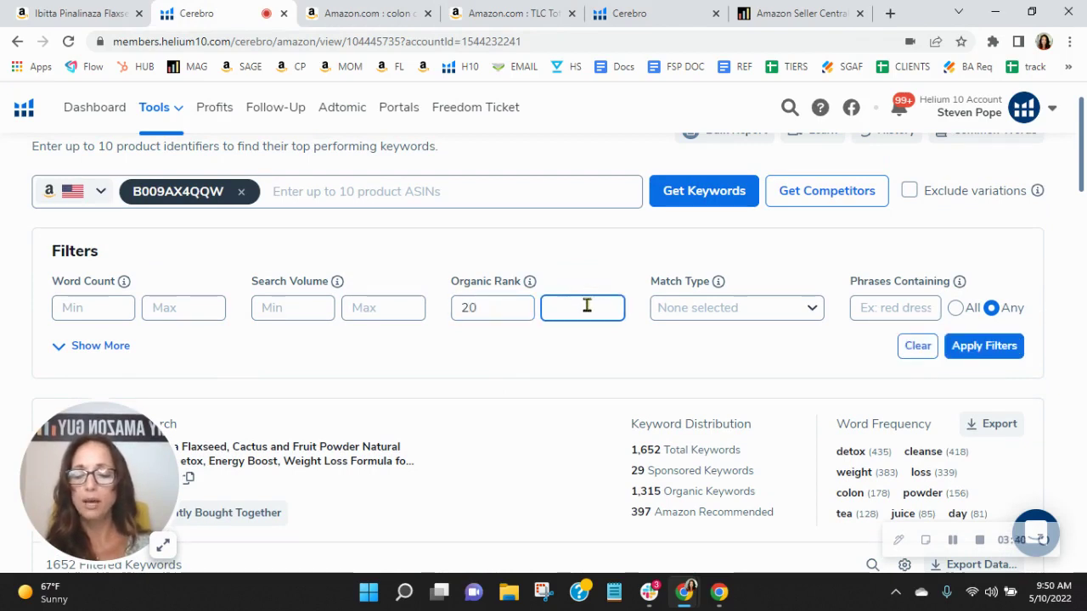
text(50)
click(984, 348)
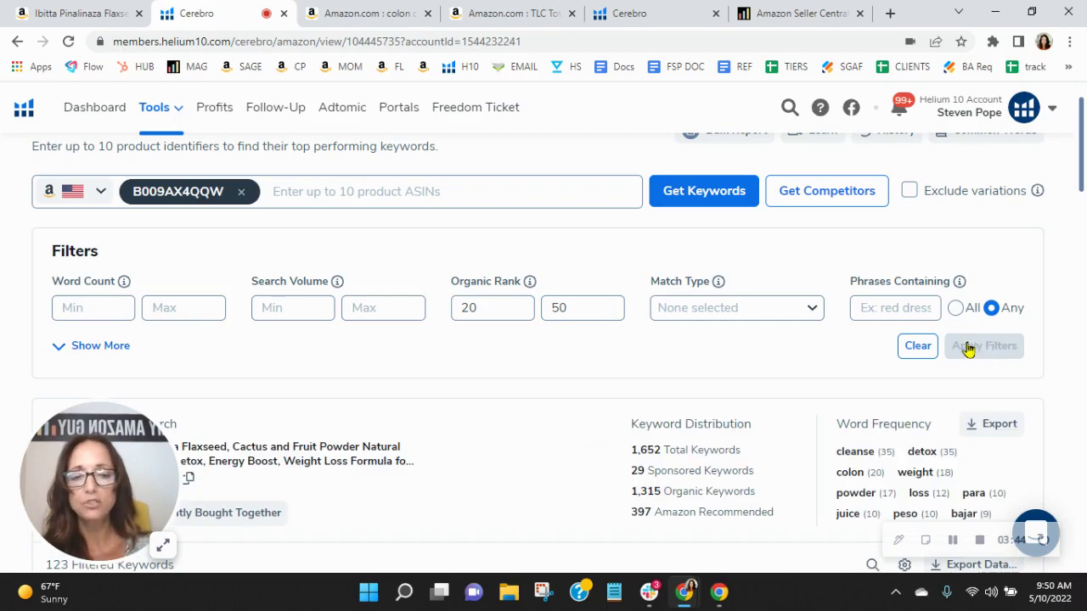
- Review the filtered Ibitta keywords with their search volumes, competing products and organic ranks
scroll(522, 421, down, 2)
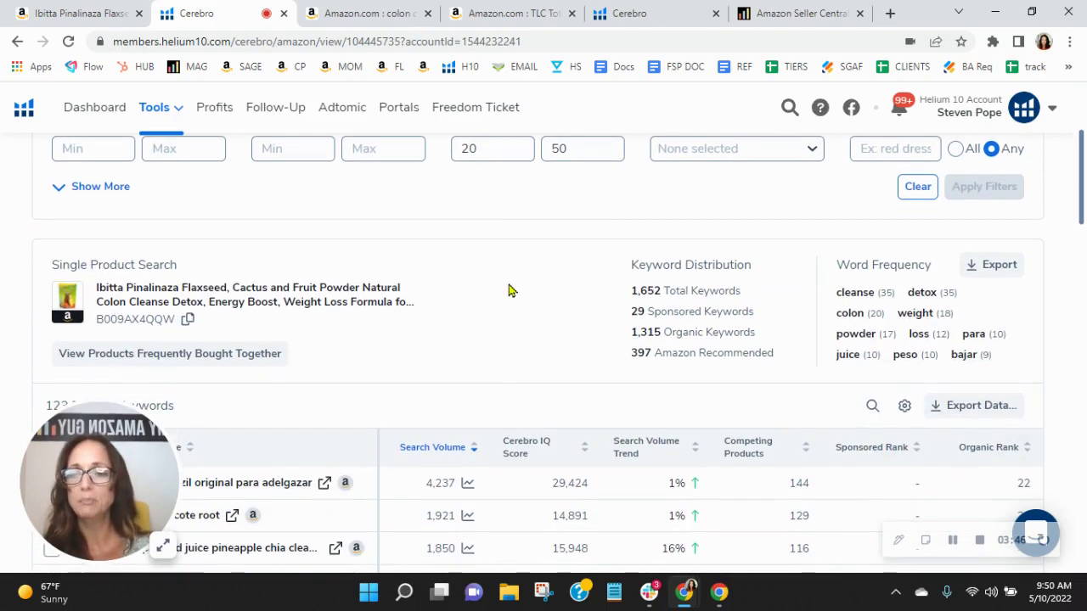
scroll(509, 291, down, 1)
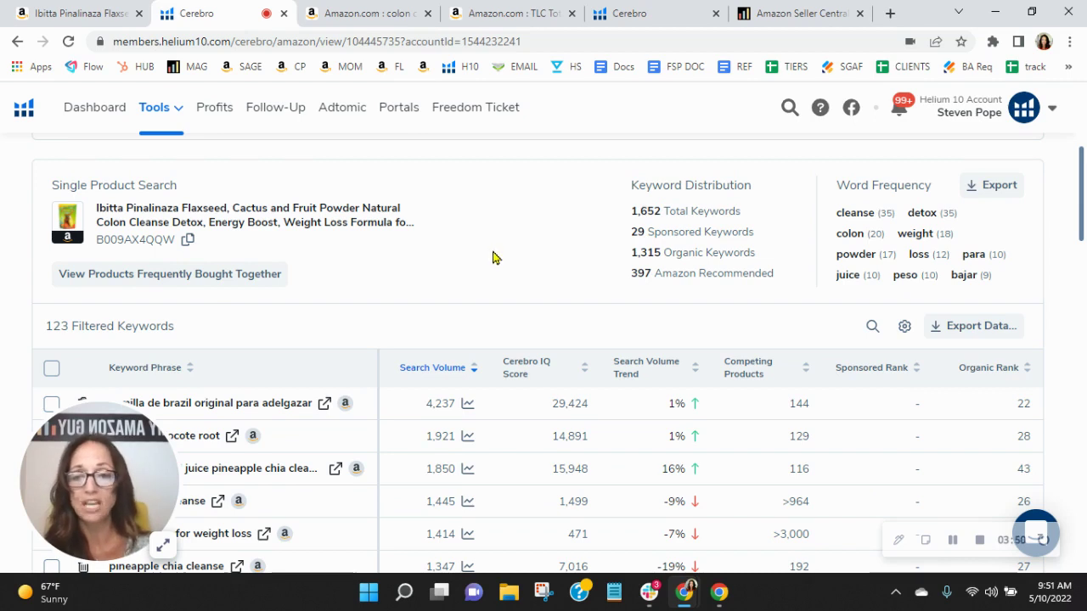
scroll(496, 259, down, 1)
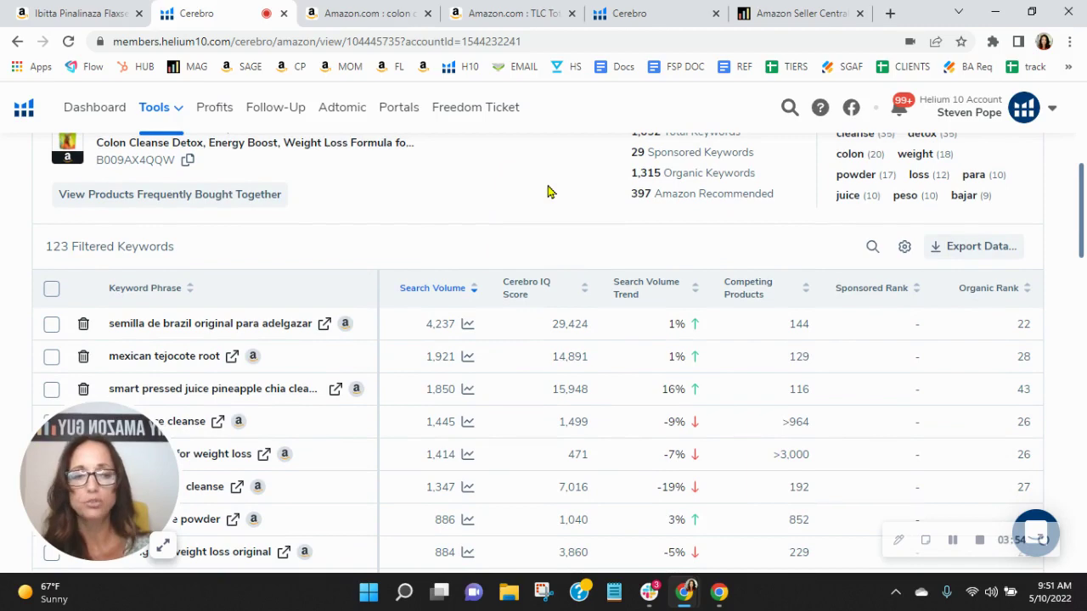
scroll(547, 192, up, 1)
scroll(553, 216, down, 1)
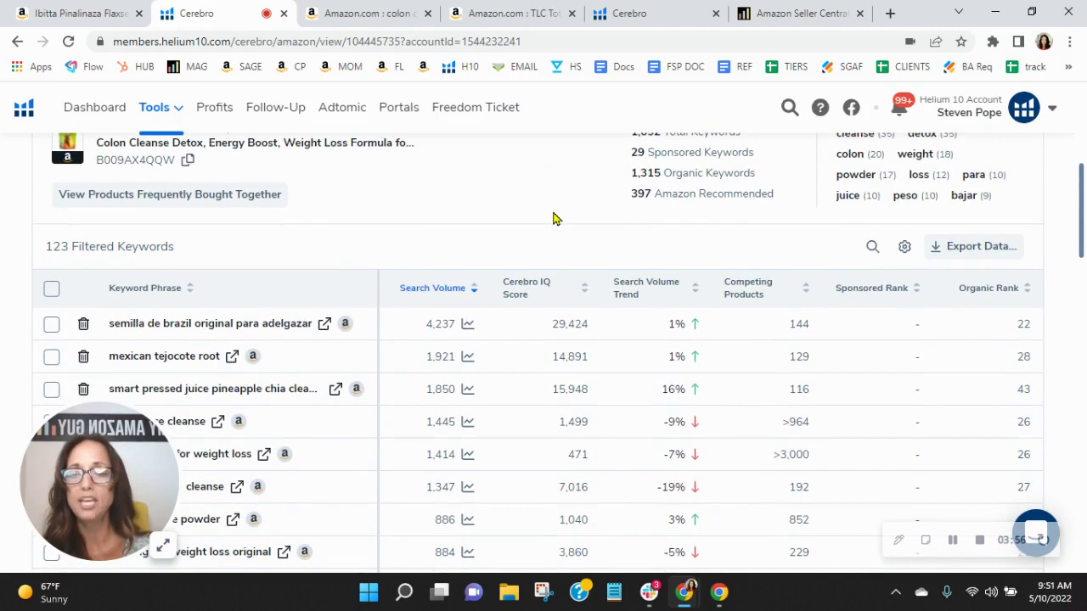
scroll(552, 219, down, 1)
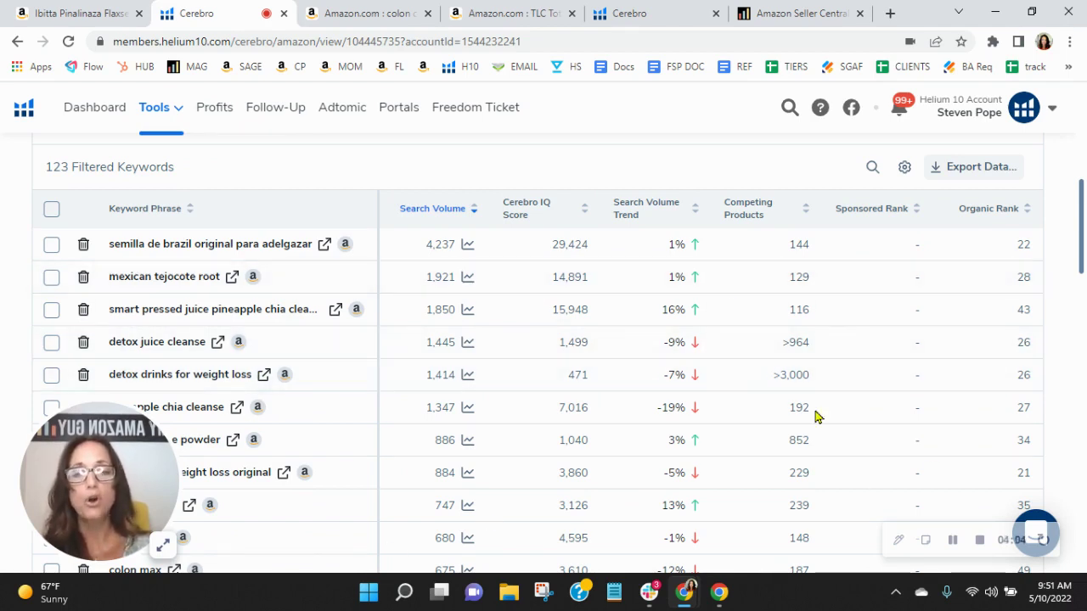
scroll(930, 362, down, 5)
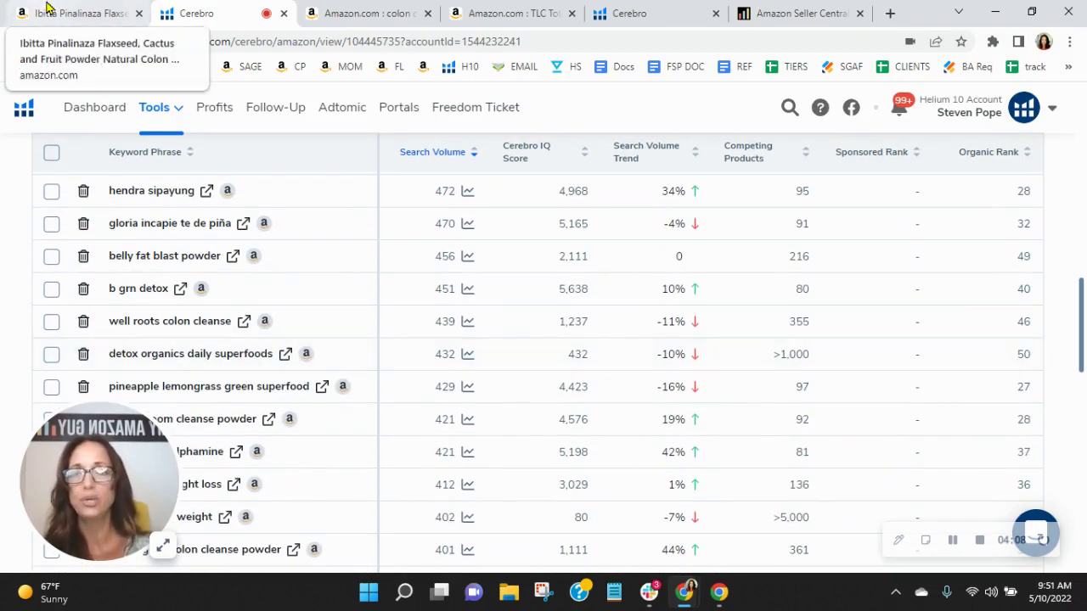
- View the back-label image on the Ibitta listing and highlight the last three "About this item" bullet points one by one
click(85, 10)
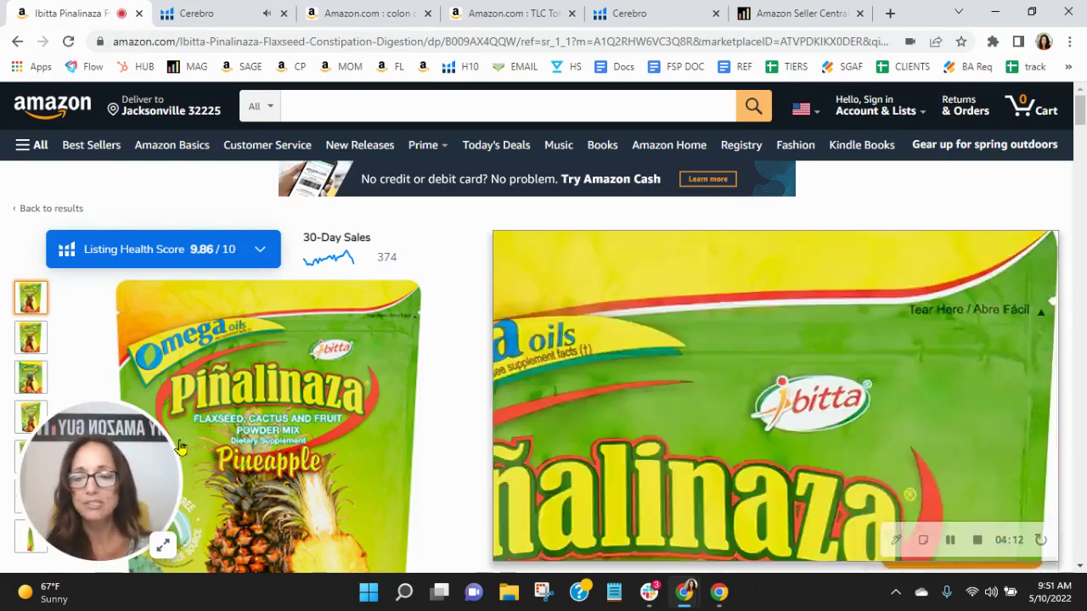
drag(106, 517, 880, 252)
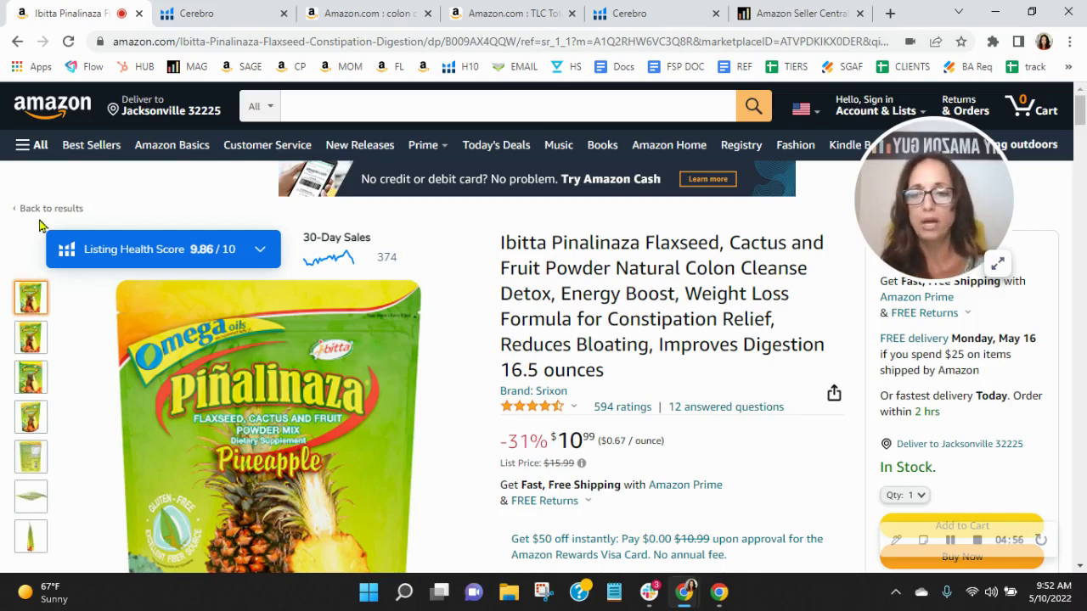
mouse_move(31, 456)
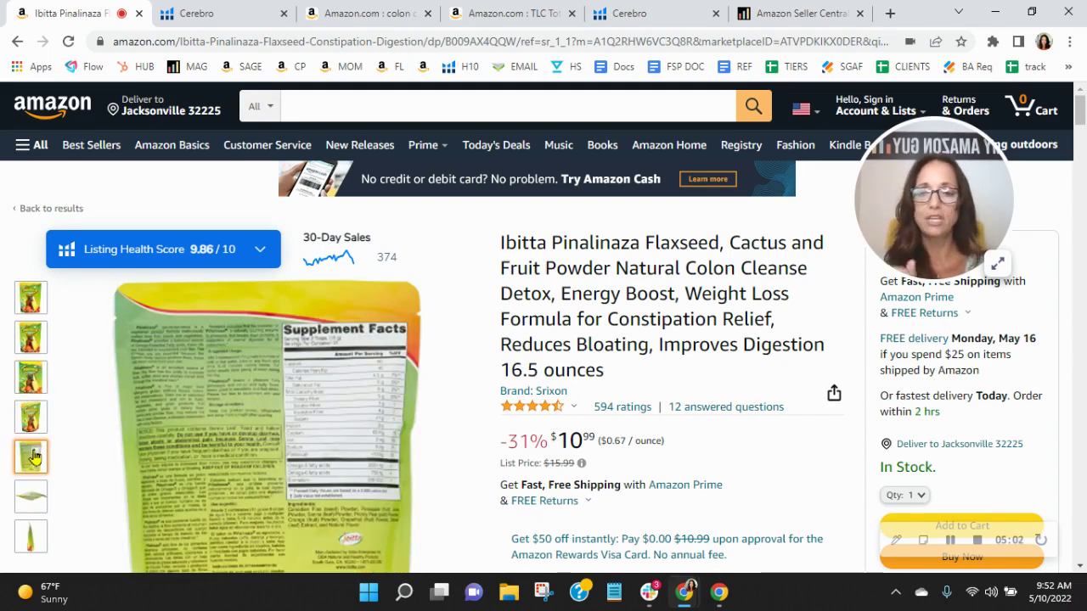
scroll(586, 292, down, 1)
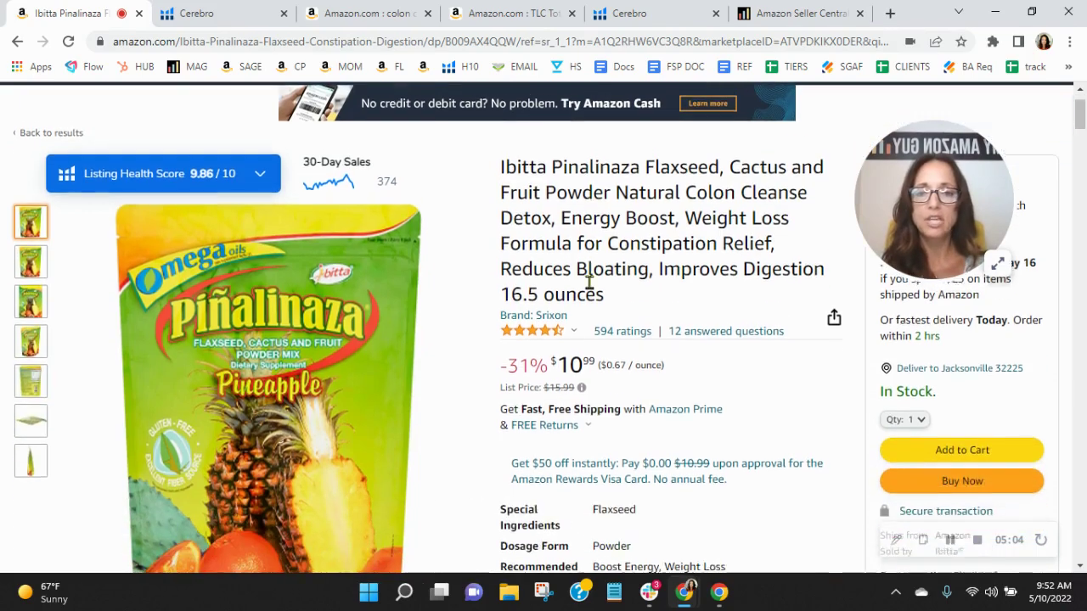
scroll(588, 282, down, 6)
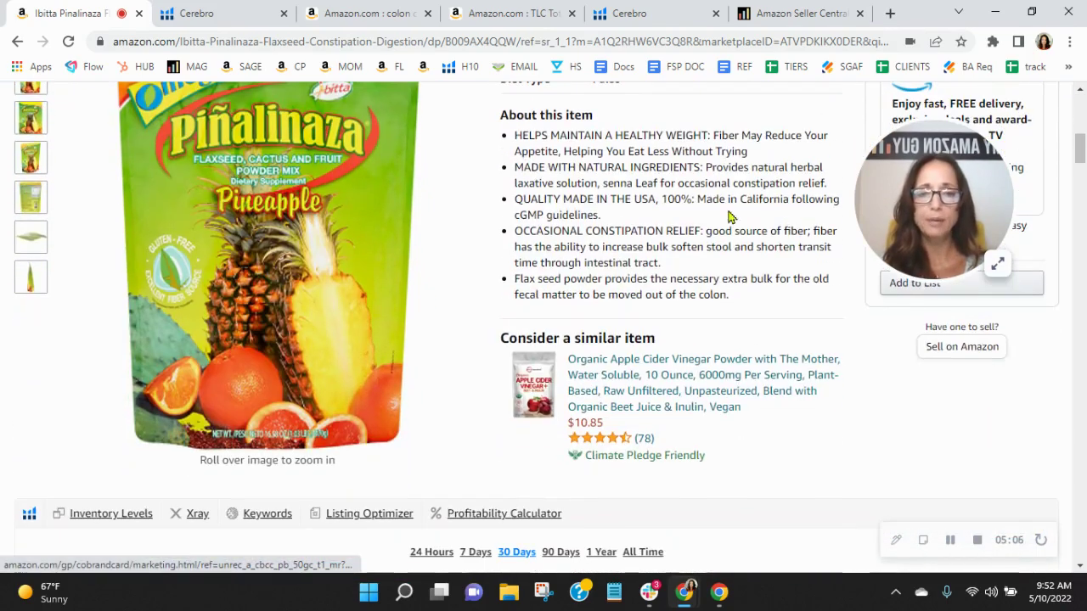
drag(751, 302, 507, 289)
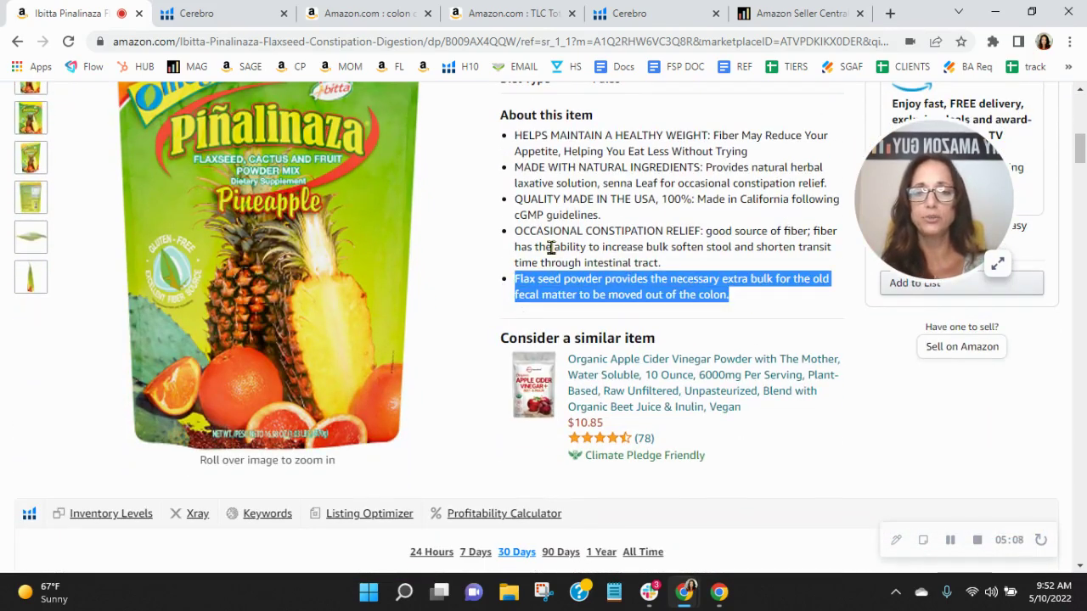
drag(696, 267, 488, 236)
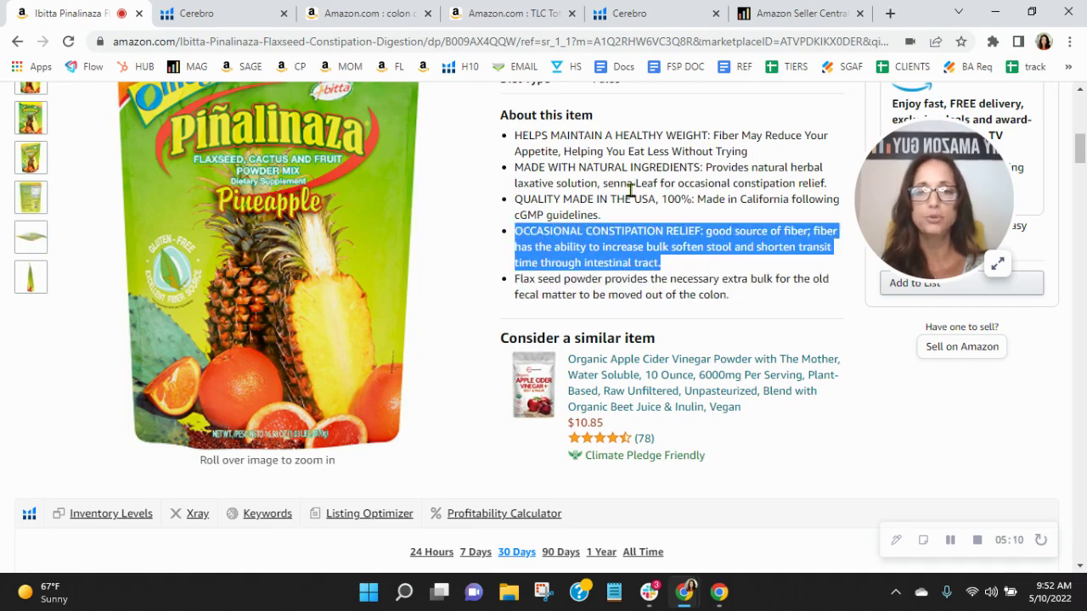
drag(662, 216, 506, 199)
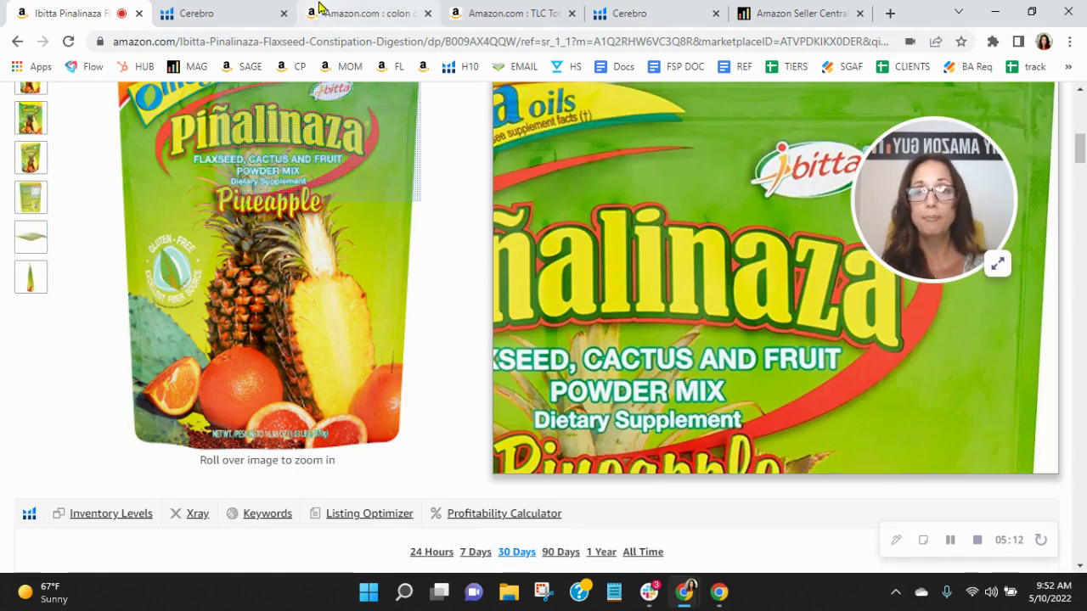
- Clear the organic rank filter from the Ibitta product's Cerebro keyword results
click(189, 12)
scroll(626, 413, up, 4)
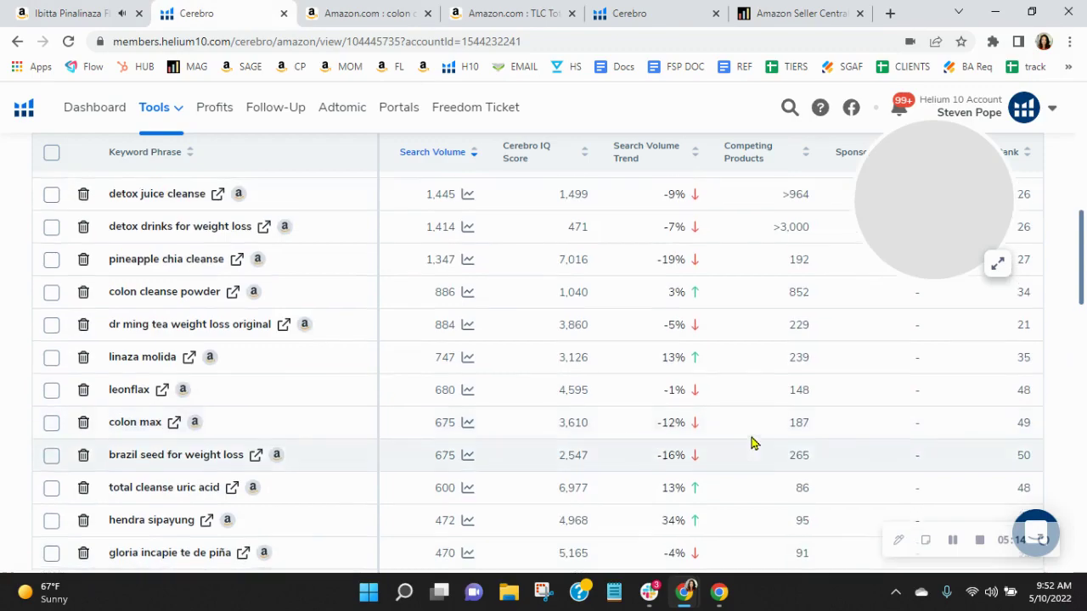
scroll(751, 442, up, 10)
click(917, 410)
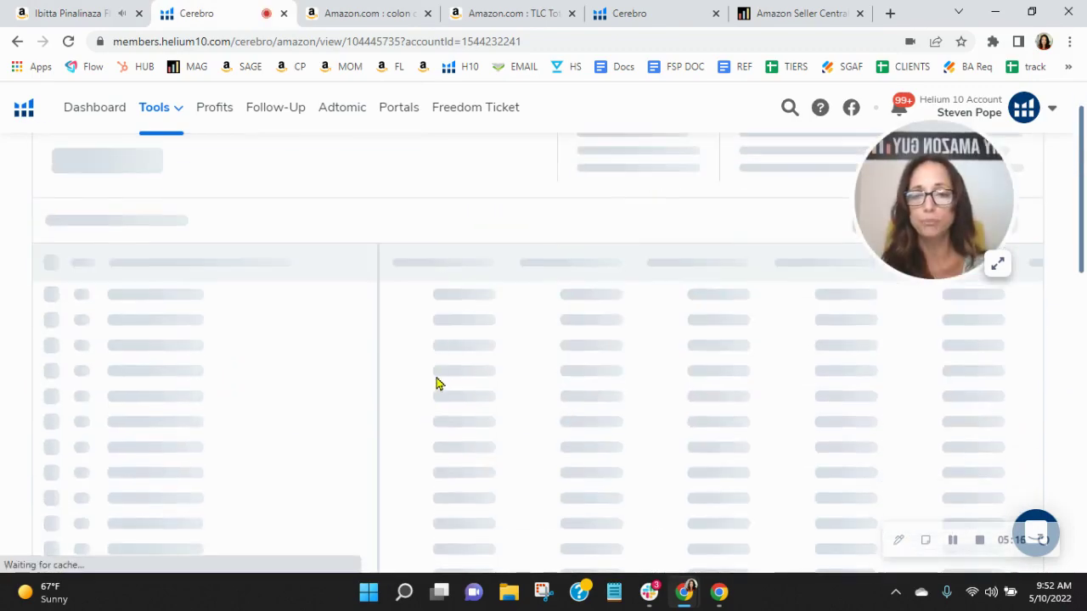
- Check the Ibitta listing's product description section and return to its title
click(85, 12)
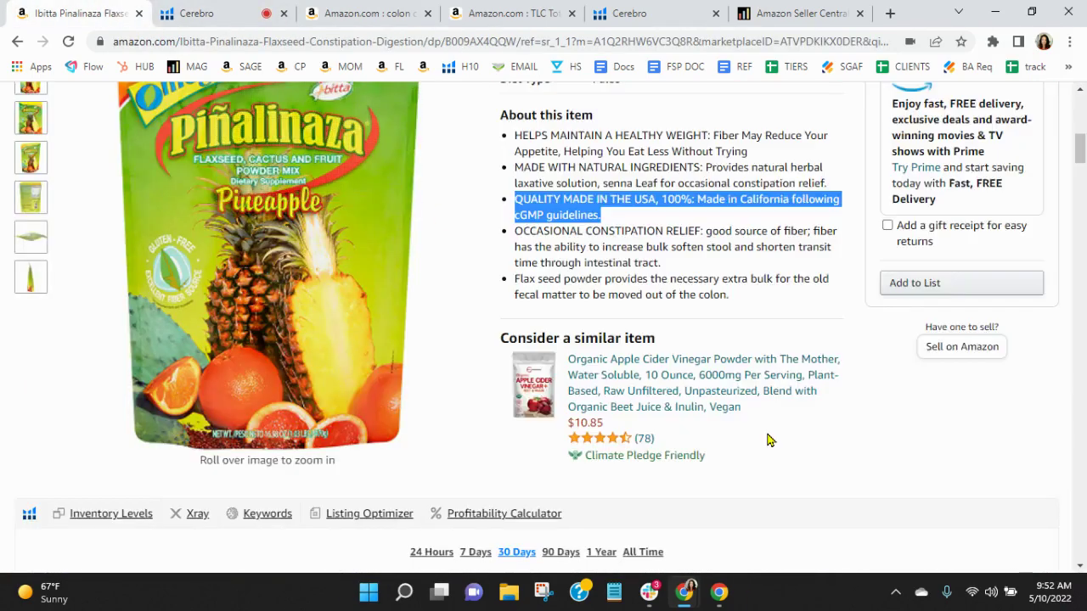
scroll(767, 439, down, 20)
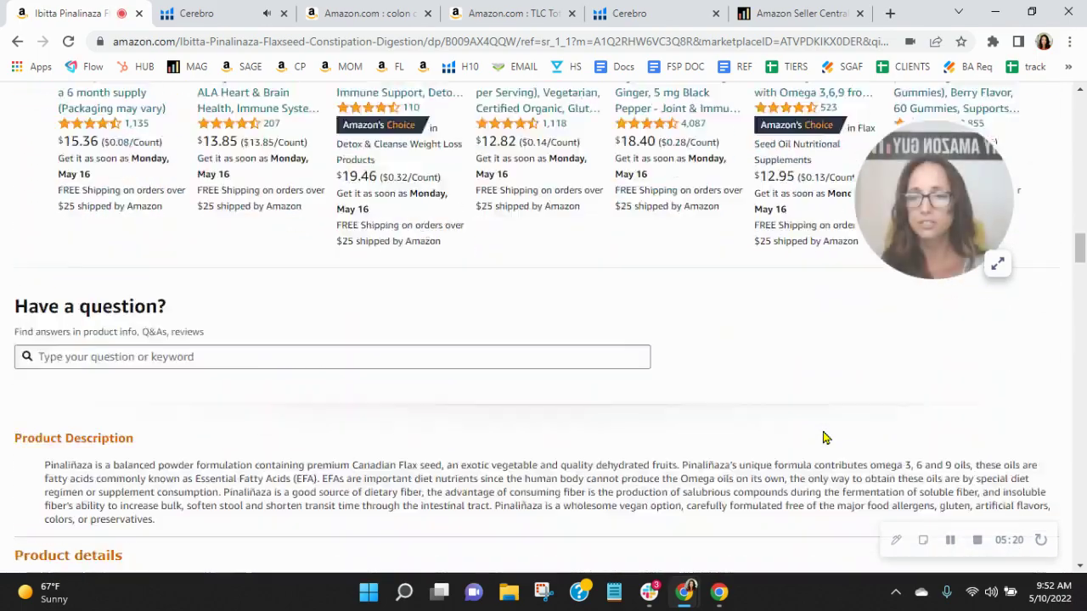
scroll(824, 439, up, 20)
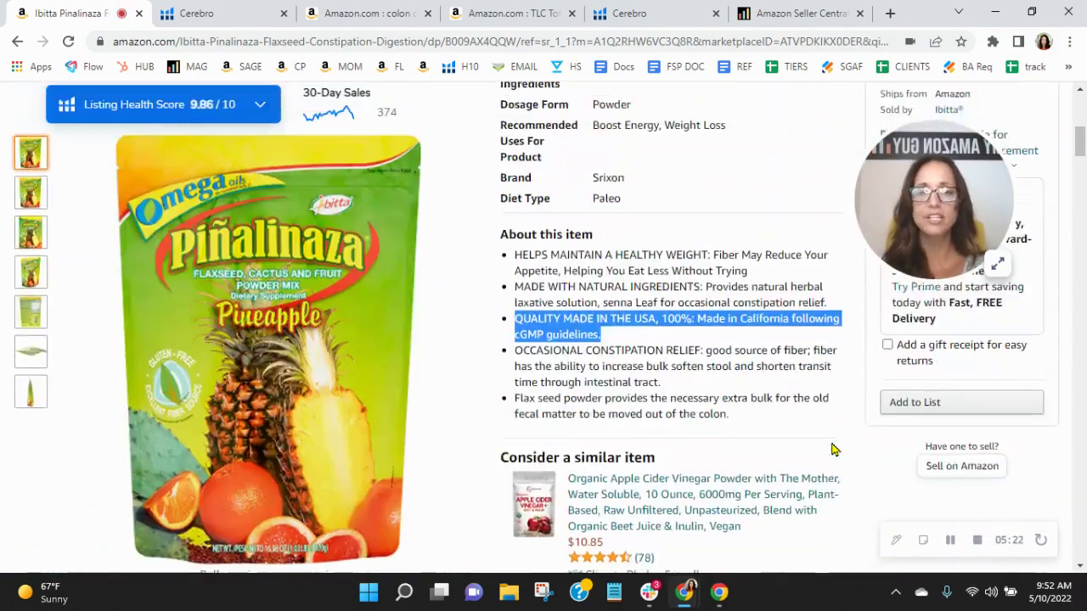
scroll(832, 449, up, 5)
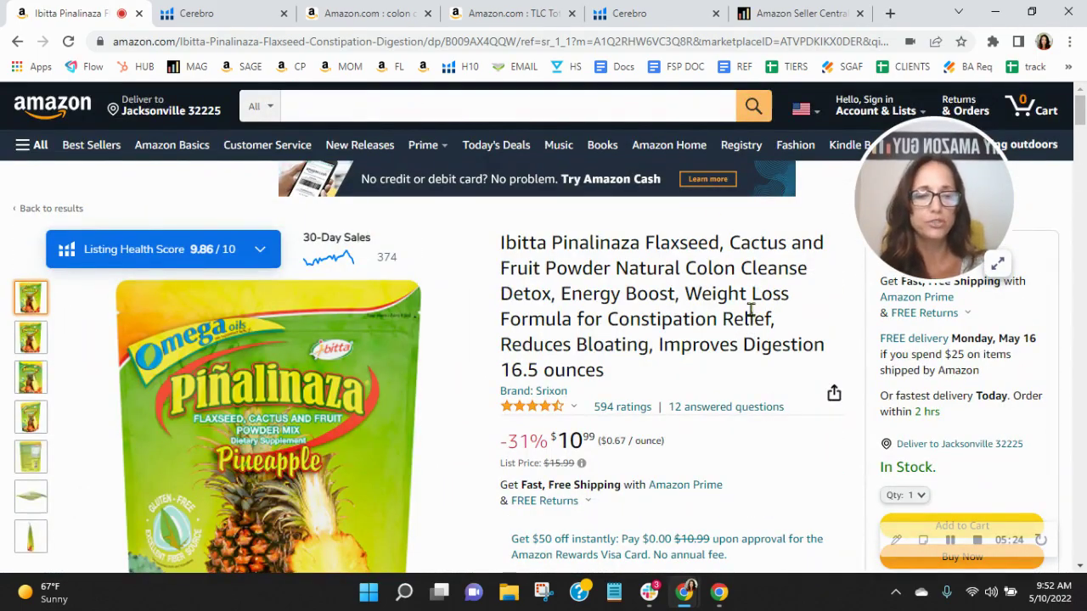
- Examine the TLC IASO tea listing's enhanced brand content down to the product details, and open the My Amazon Guy Full Service Management page
click(498, 10)
scroll(823, 428, down, 3)
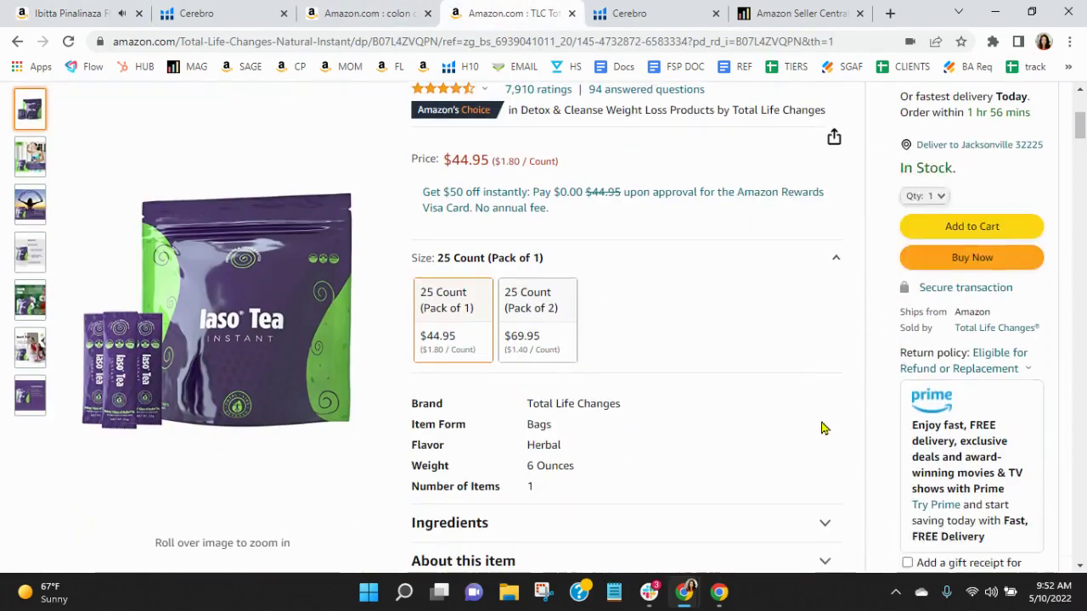
scroll(823, 429, down, 20)
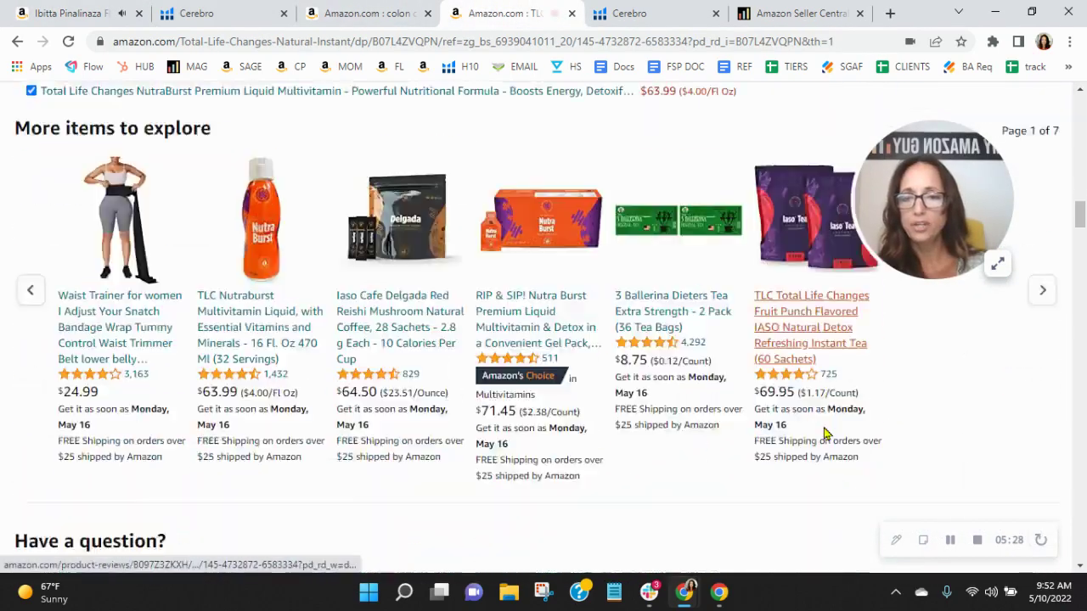
scroll(824, 433, down, 15)
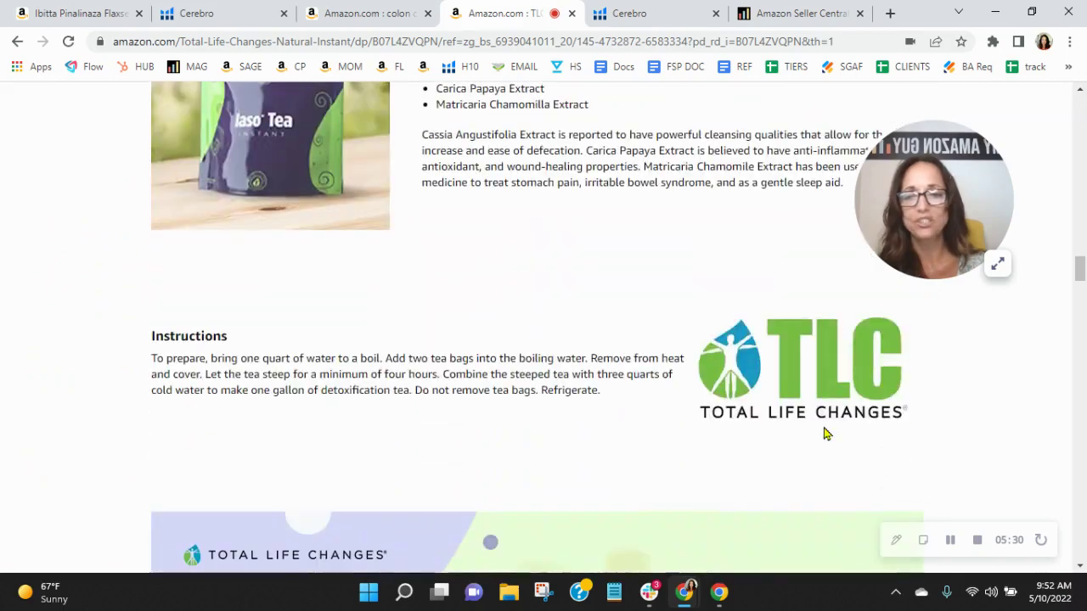
scroll(823, 433, down, 7)
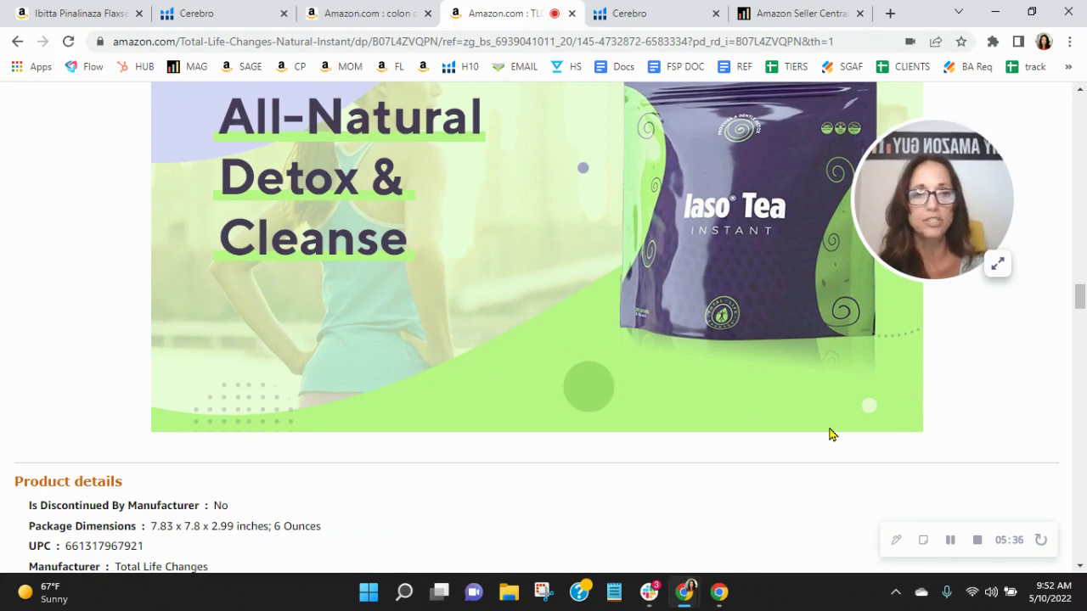
click(772, 10)
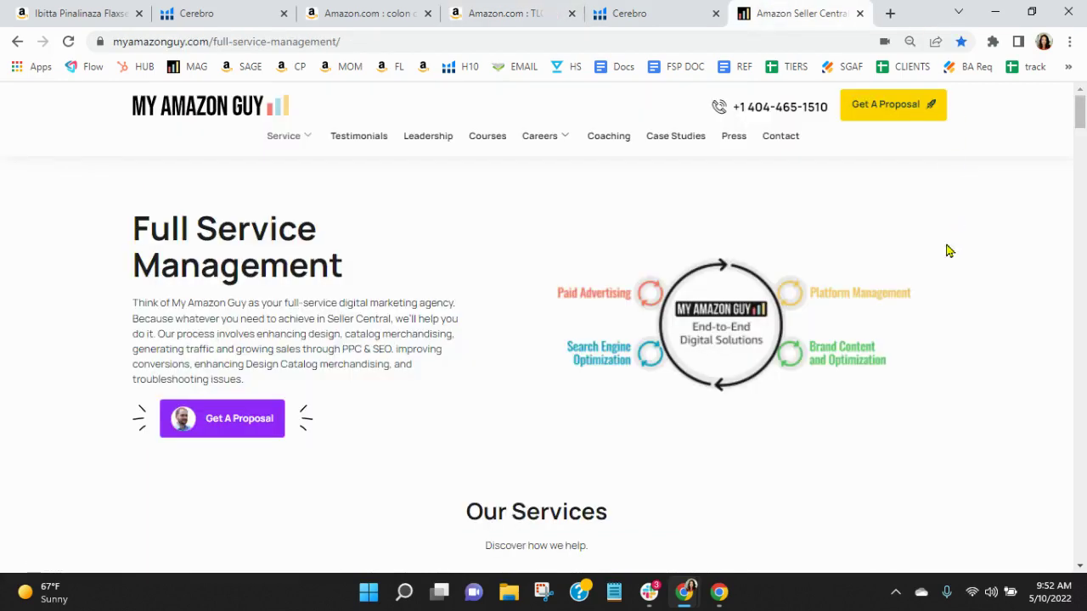